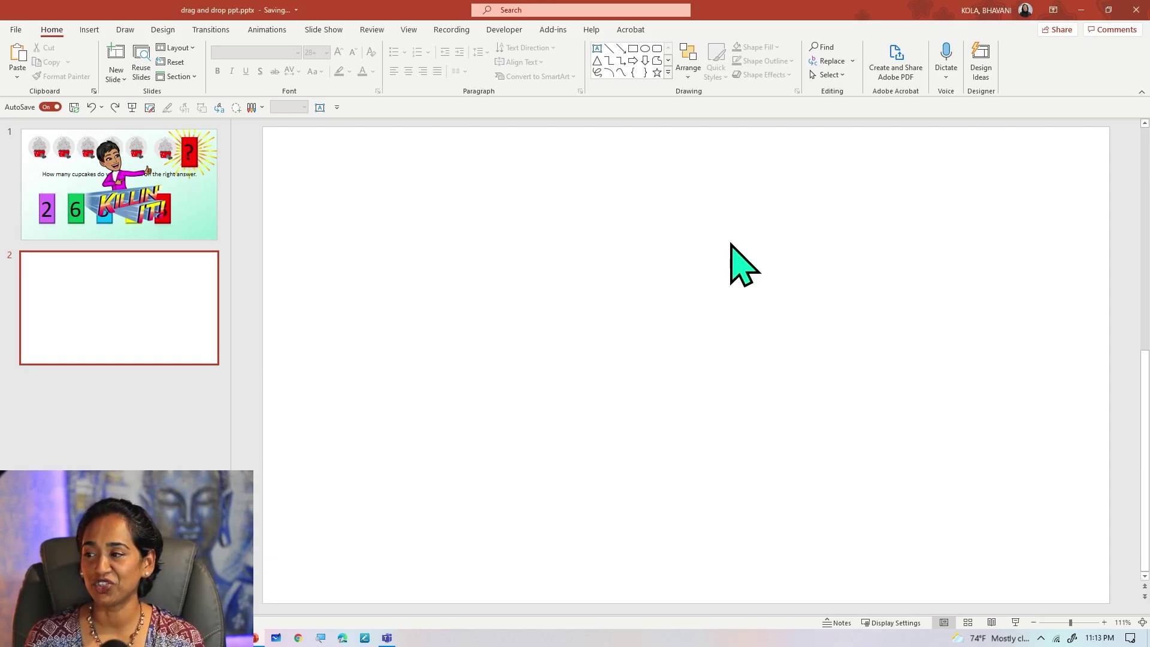
Fill slide 2's background with a linear gradient from white to pale light blue.
{"action": "right_click", "coordinate": [717, 257]}
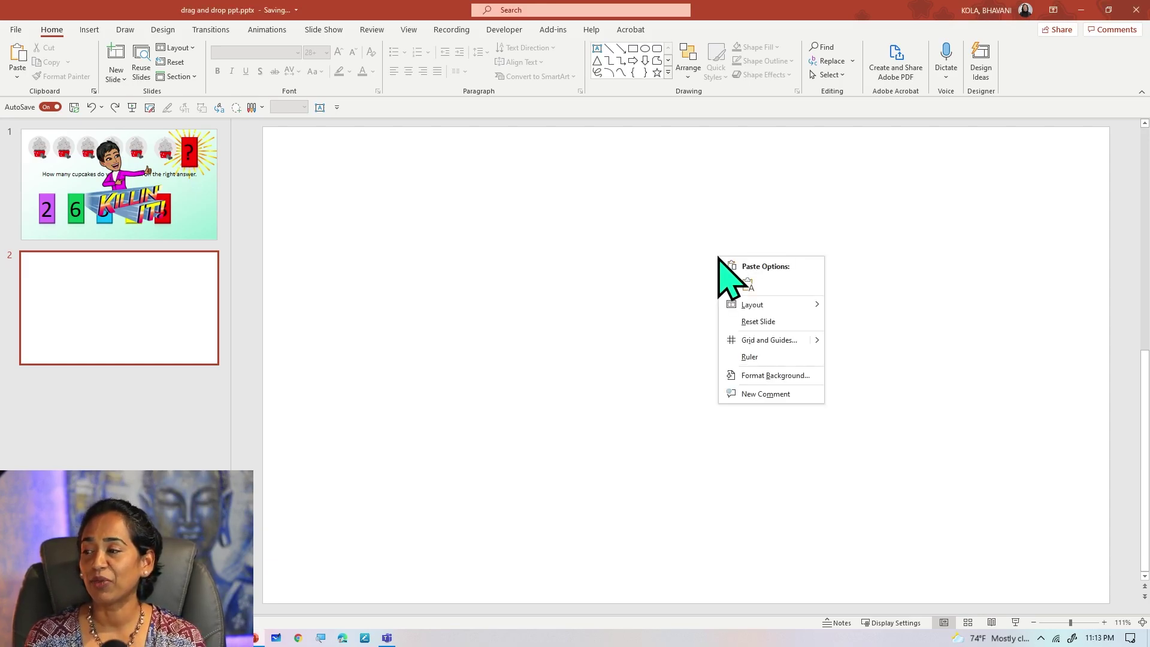
{"action": "left_click", "coordinate": [778, 375]}
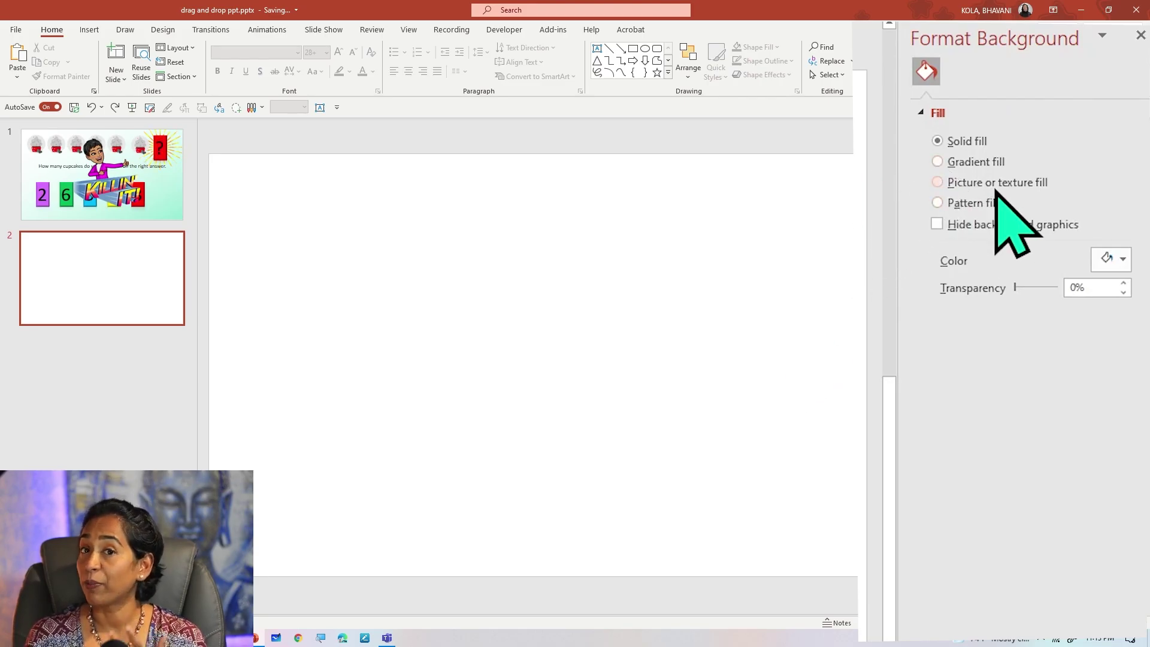
{"action": "left_click", "coordinate": [938, 161]}
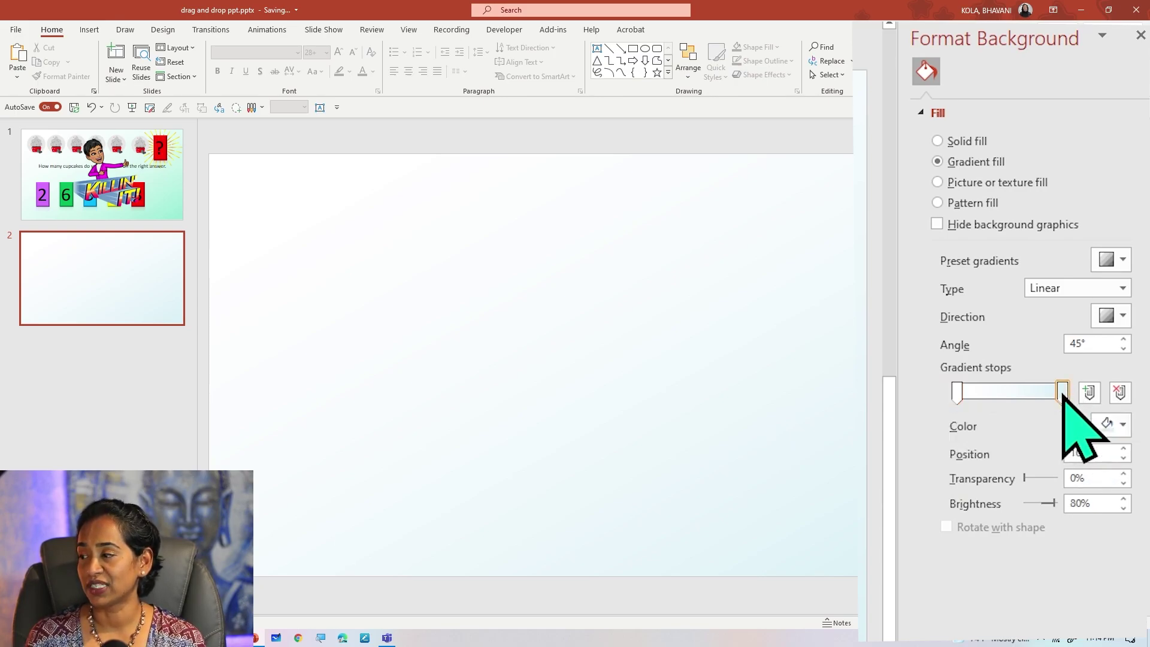
{"action": "left_click", "coordinate": [1061, 392]}
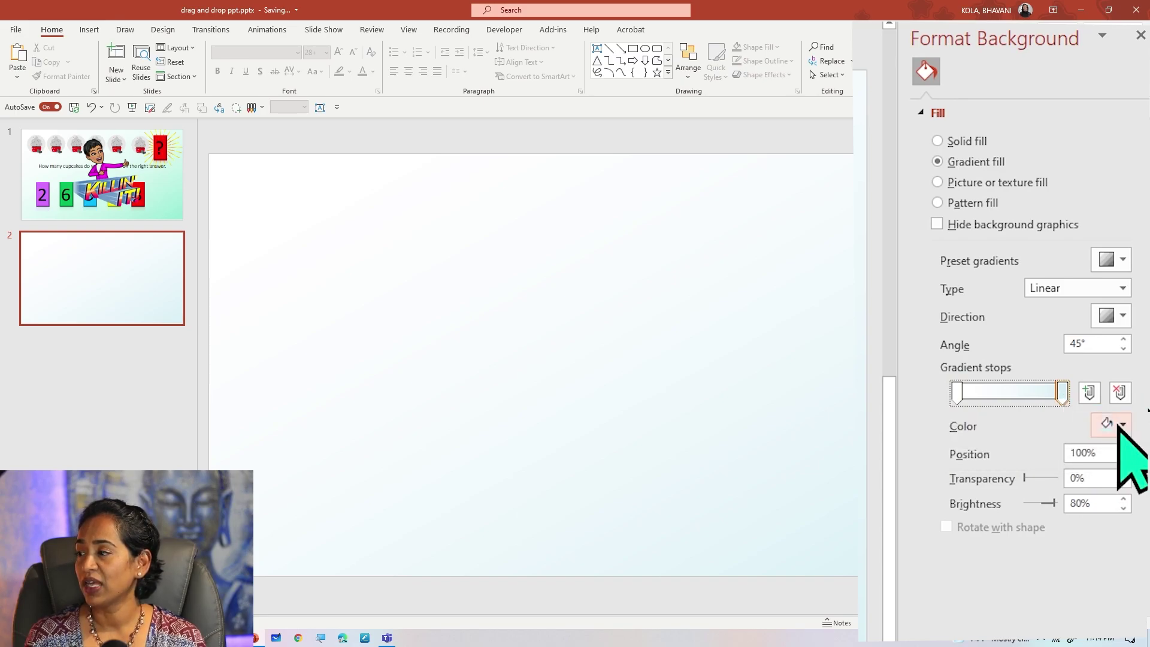
{"action": "left_click", "coordinate": [1119, 426]}
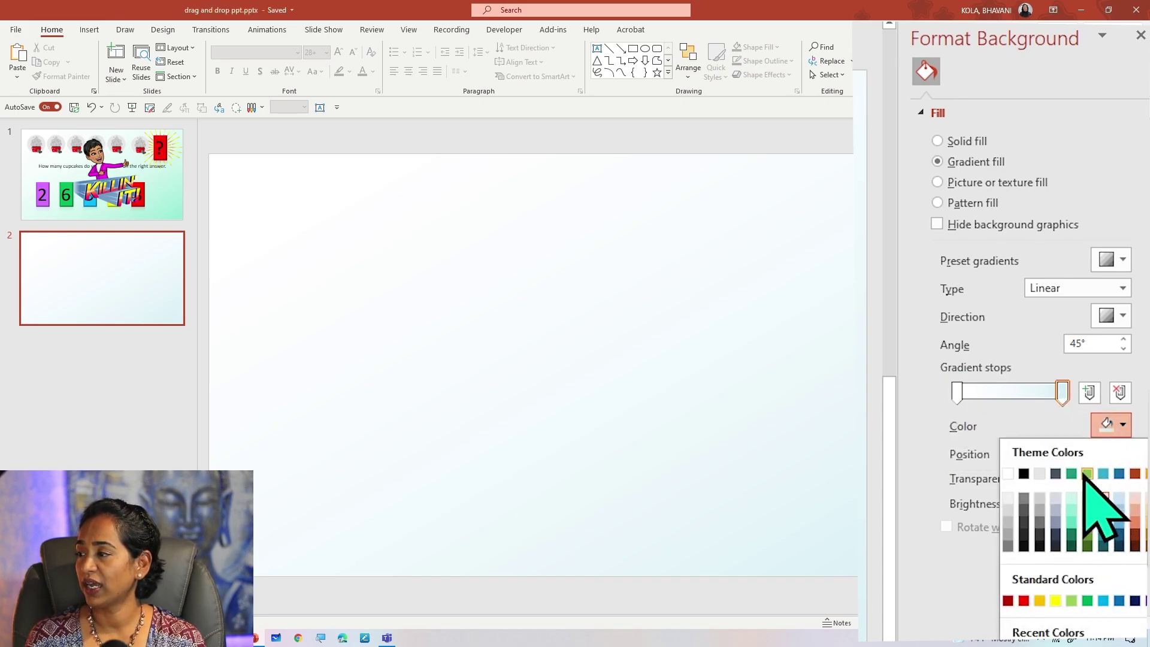
{"action": "left_click", "coordinate": [1086, 474]}
{"action": "left_click", "coordinate": [1123, 426]}
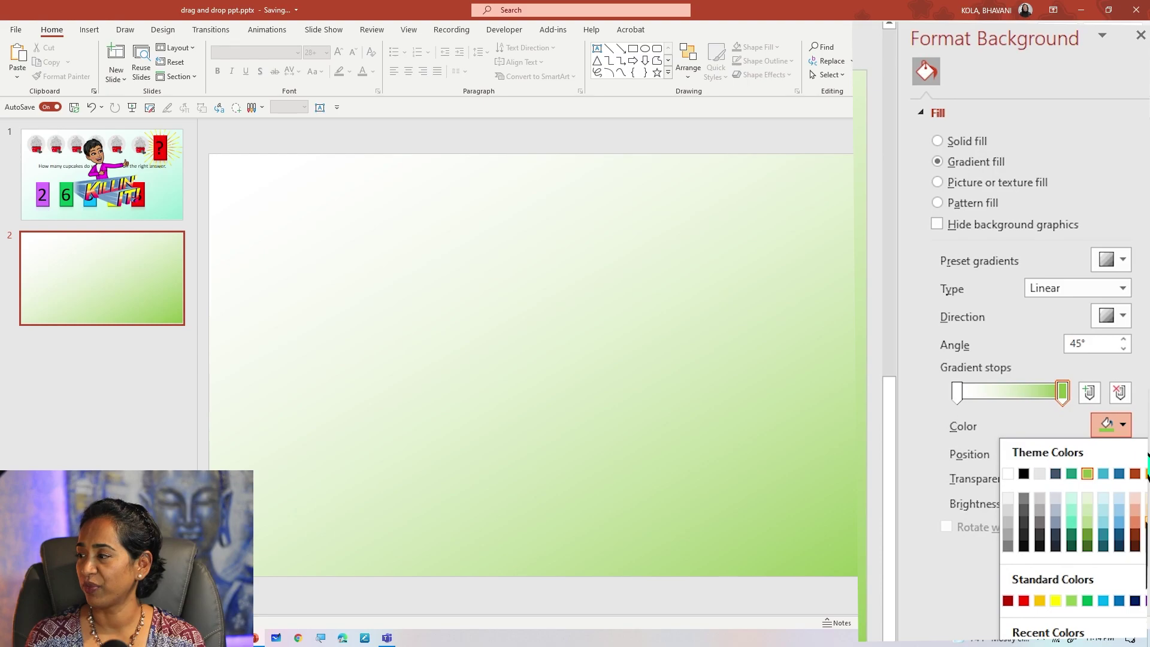
{"action": "left_click", "coordinate": [1120, 498]}
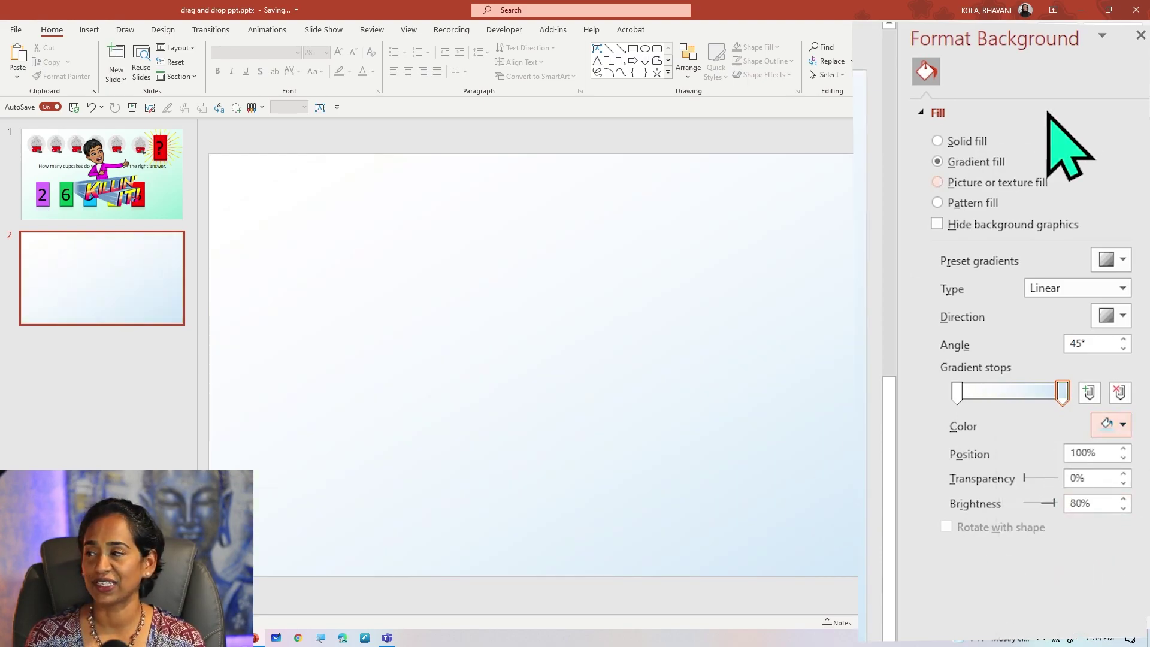
{"action": "left_click", "coordinate": [1140, 34]}
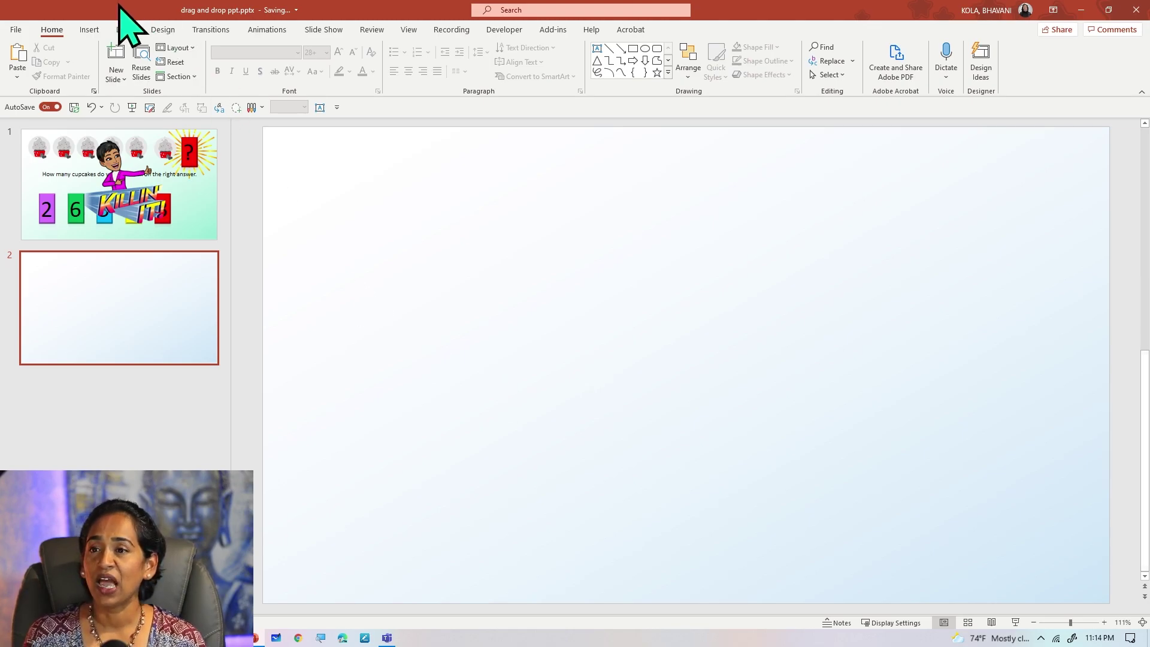
Insert the sitting cat illustration, shrink it to about 3 inches, and move it upper-left.
{"action": "left_click", "coordinate": [89, 31]}
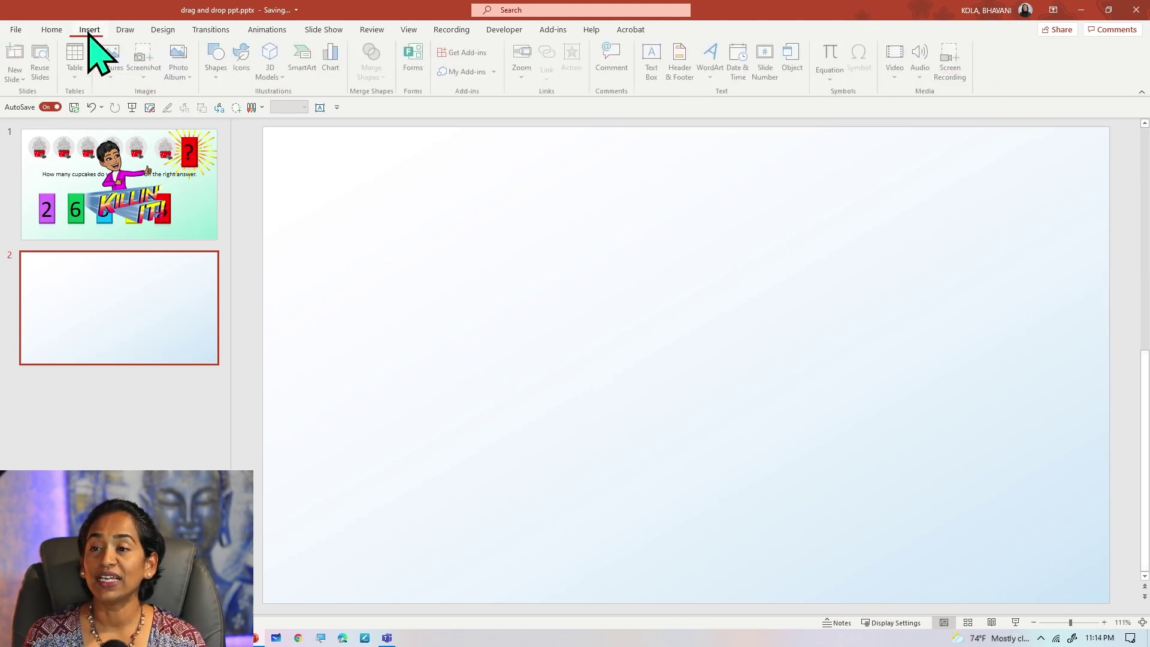
{"action": "left_click", "coordinate": [248, 65]}
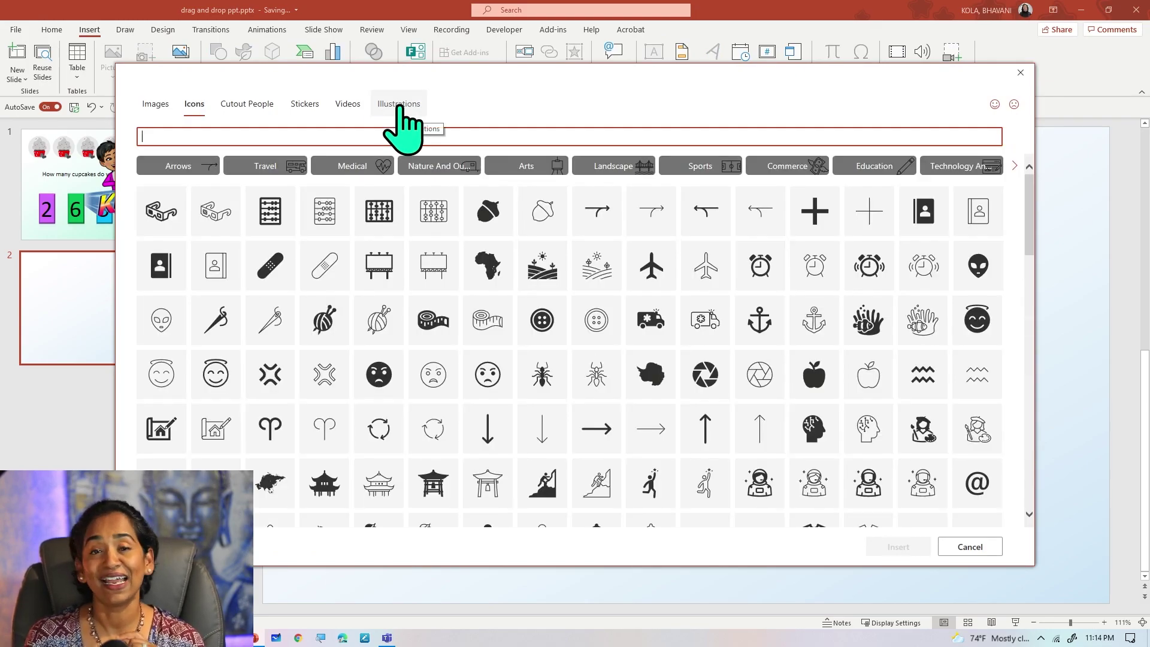
{"action": "left_click", "coordinate": [399, 105]}
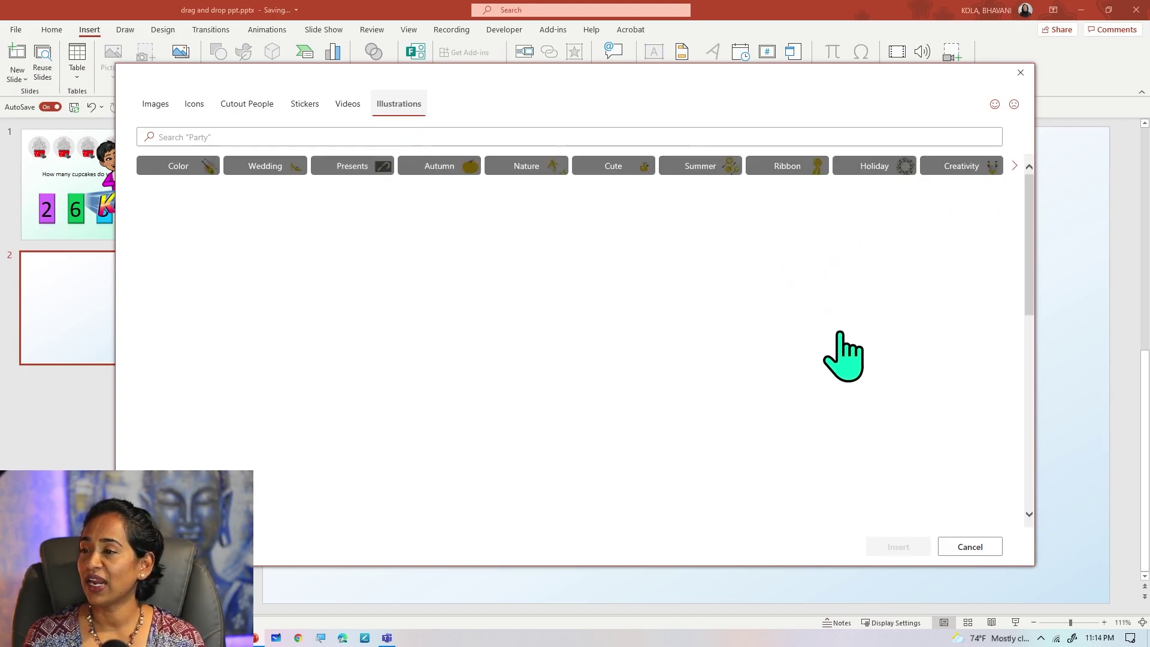
{"action": "scroll", "coordinate": [898, 303], "scroll_direction": "down", "scroll_amount": 3}
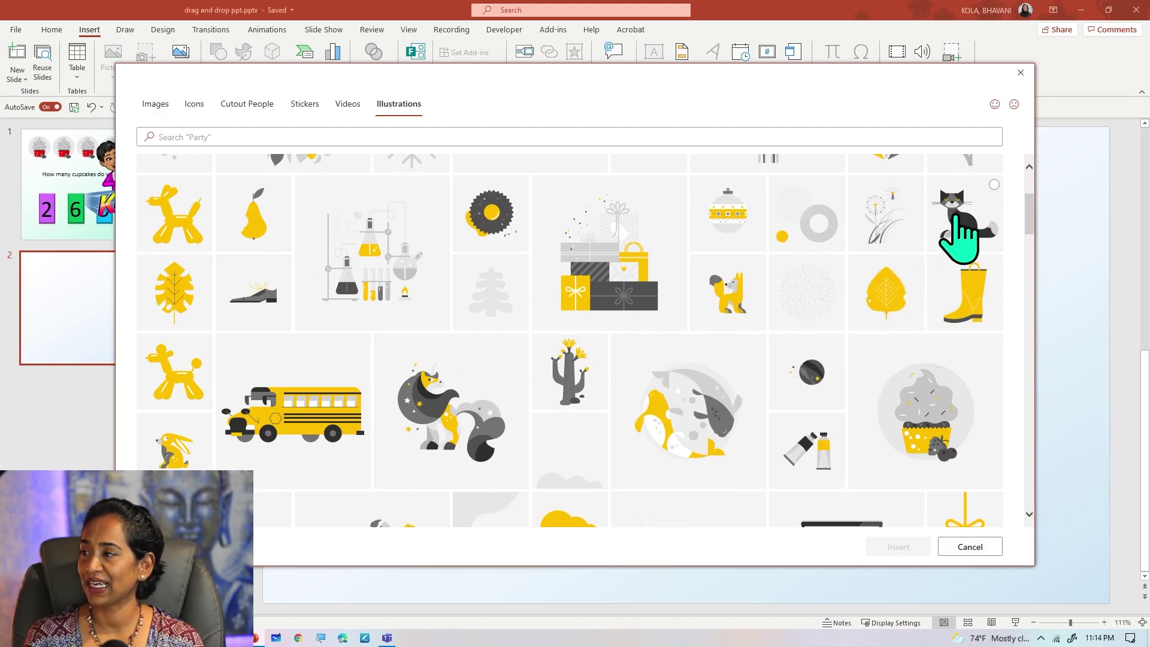
{"action": "left_click", "coordinate": [956, 216]}
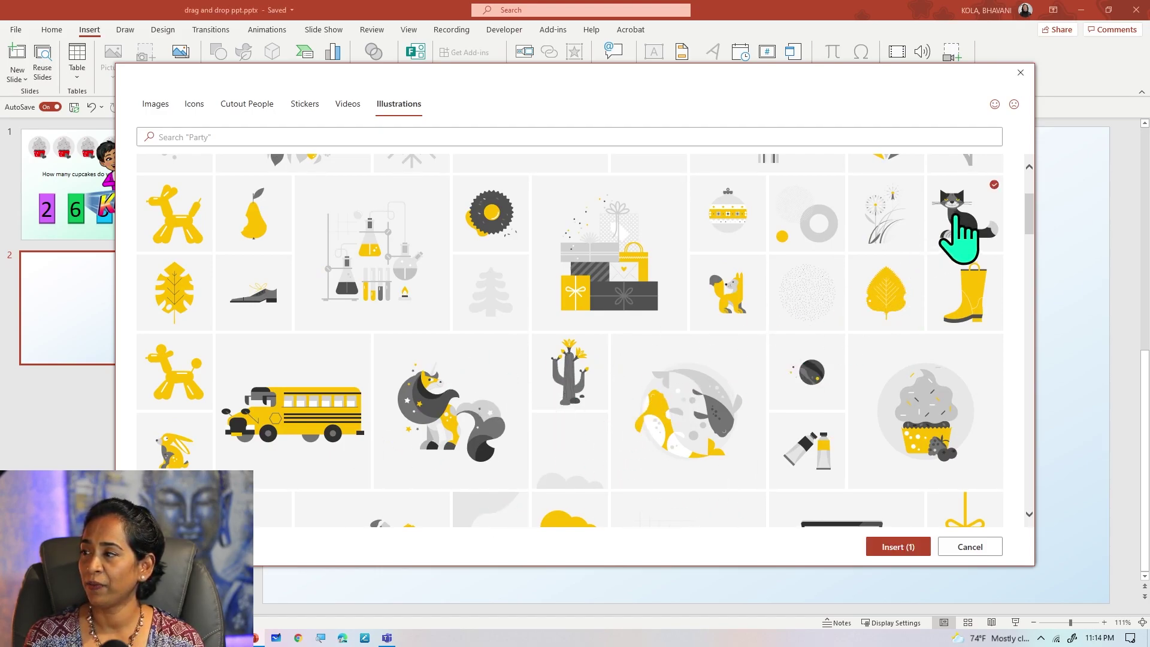
{"action": "left_click", "coordinate": [896, 548]}
{"action": "left_click_drag", "start_coordinate": [725, 506], "coordinate": [582, 398]}
{"action": "left_click_drag", "start_coordinate": [553, 340], "coordinate": [344, 280]}
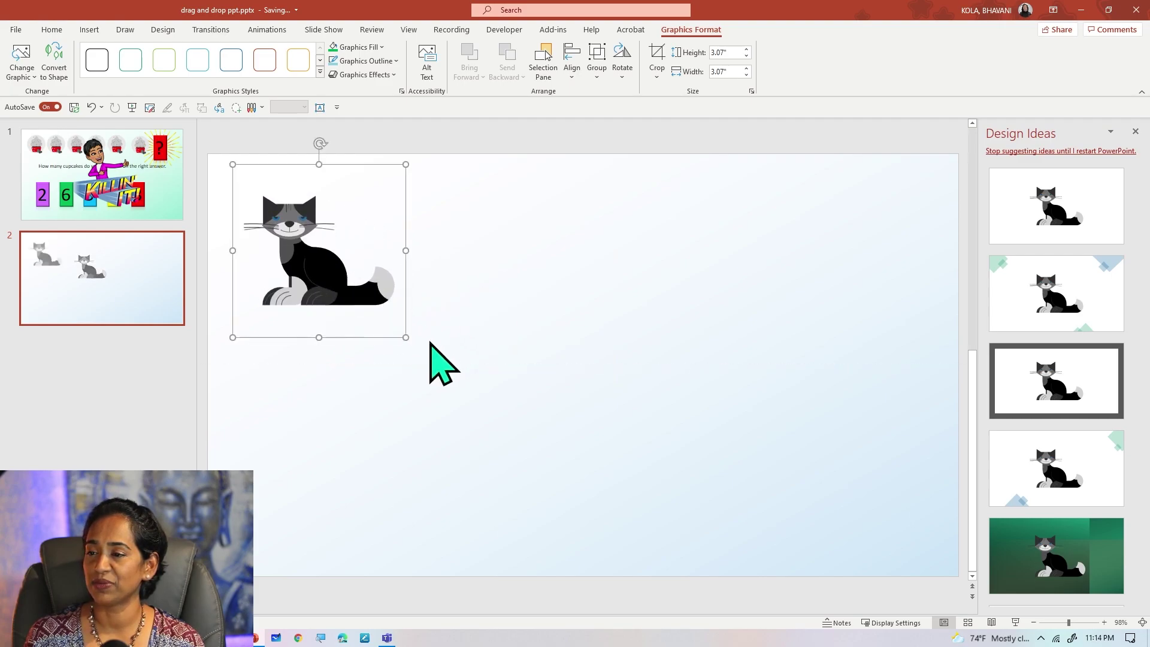
Shrink the cat to 2.79 inches and give it a pale green fill and an outline colour.
{"action": "left_click_drag", "start_coordinate": [405, 337], "coordinate": [390, 322]}
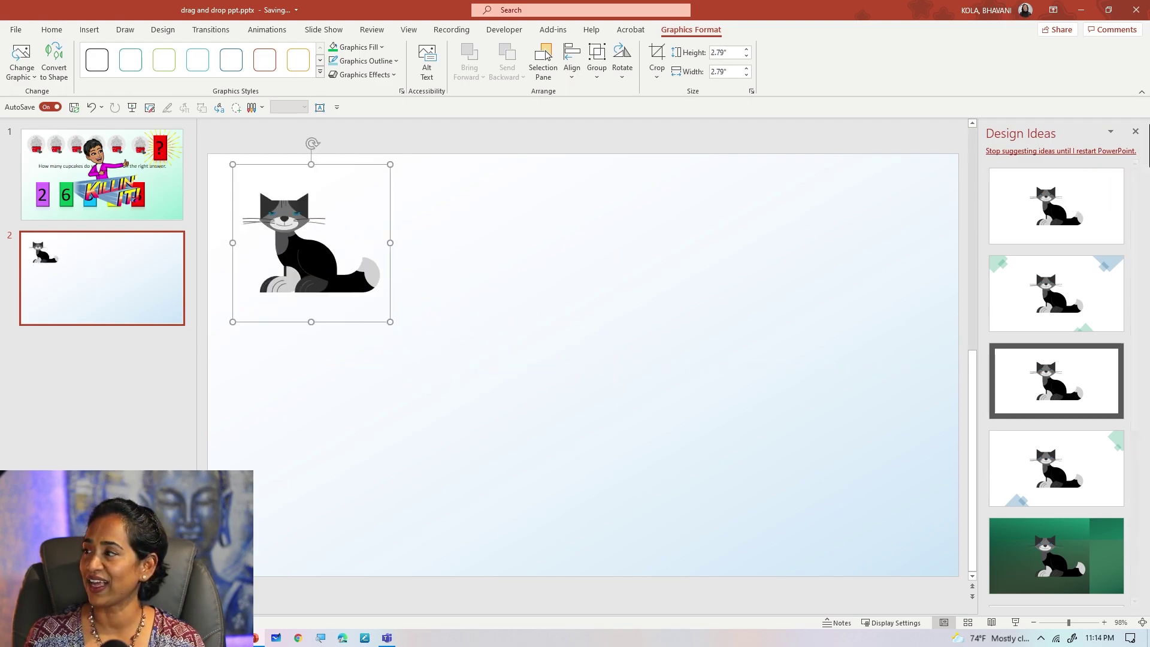
{"action": "left_click", "coordinate": [1135, 131]}
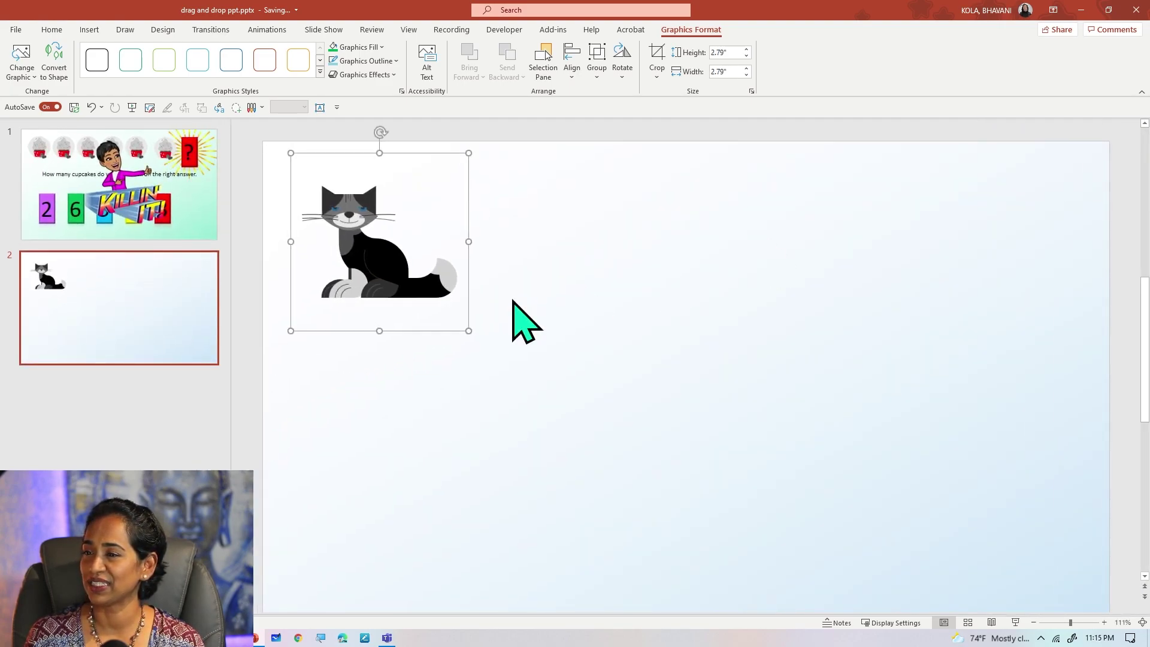
{"action": "right_click", "coordinate": [393, 276]}
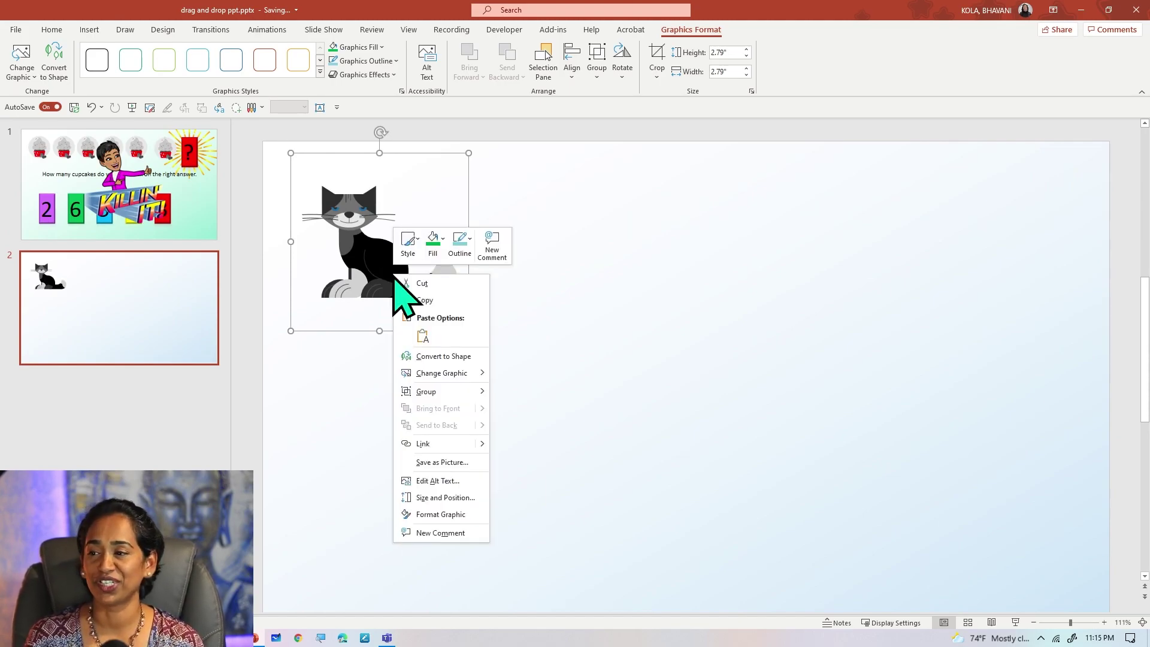
{"action": "left_click", "coordinate": [440, 240]}
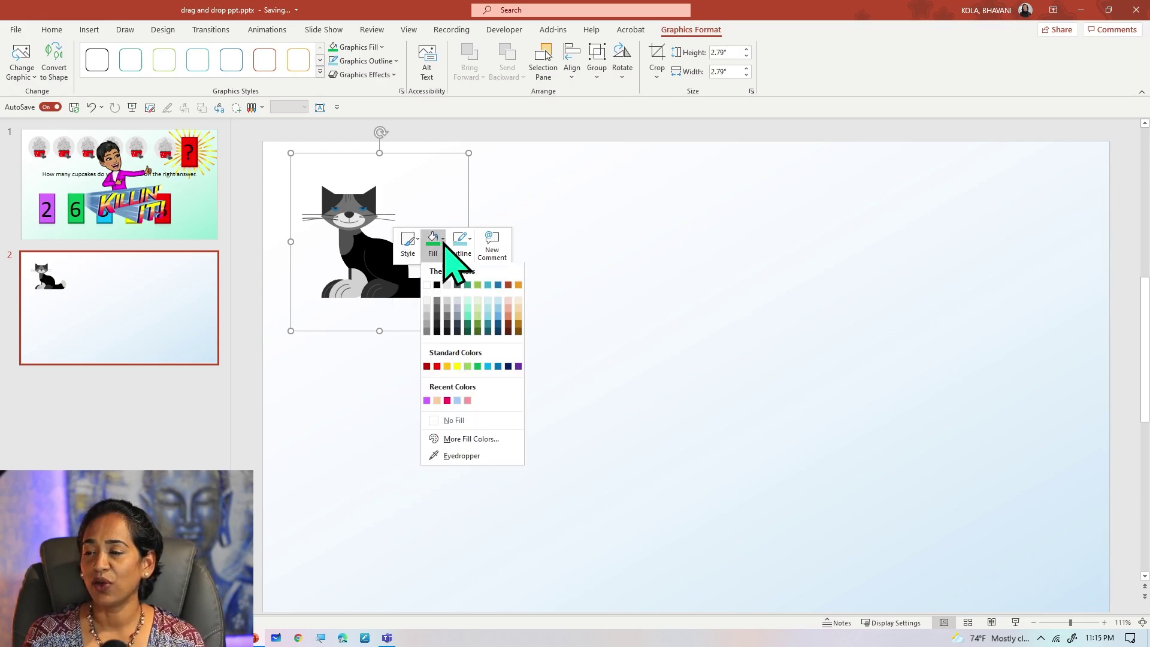
{"action": "left_click", "coordinate": [467, 303]}
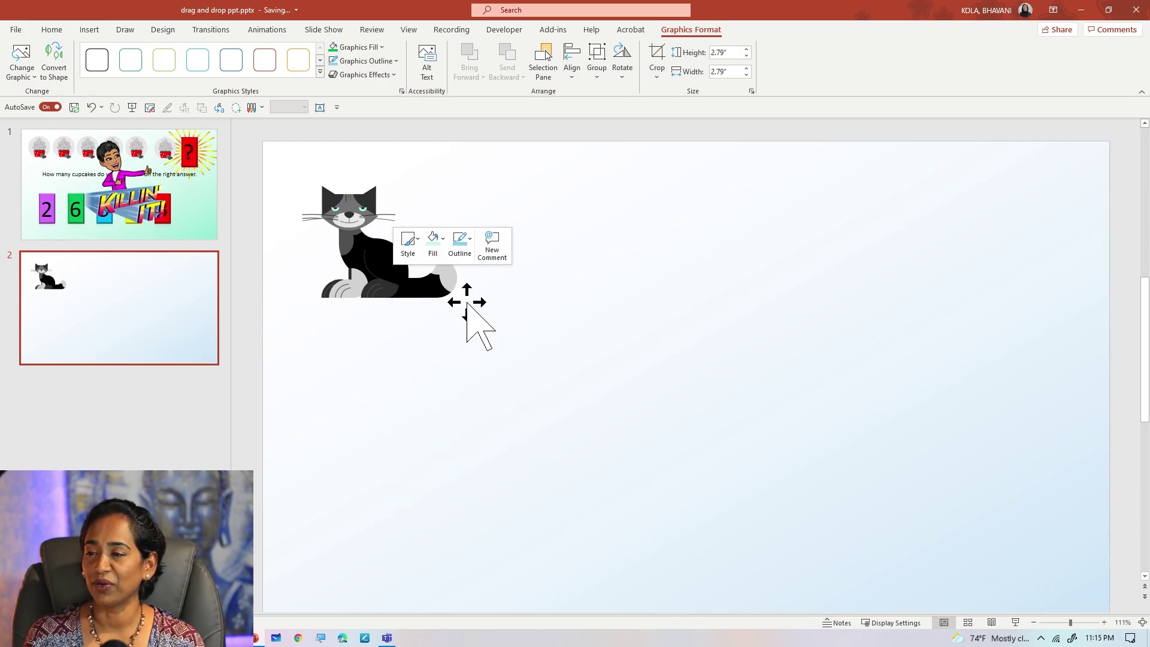
{"action": "left_click", "coordinate": [472, 239]}
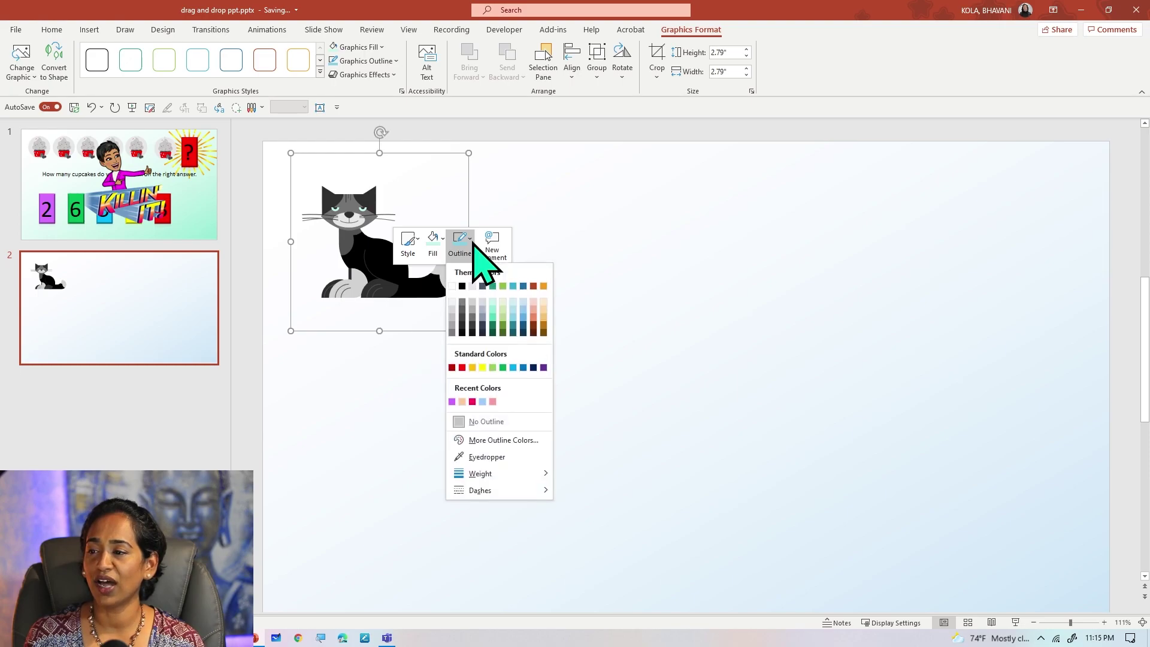
{"action": "left_click", "coordinate": [493, 303]}
{"action": "left_click", "coordinate": [595, 287]}
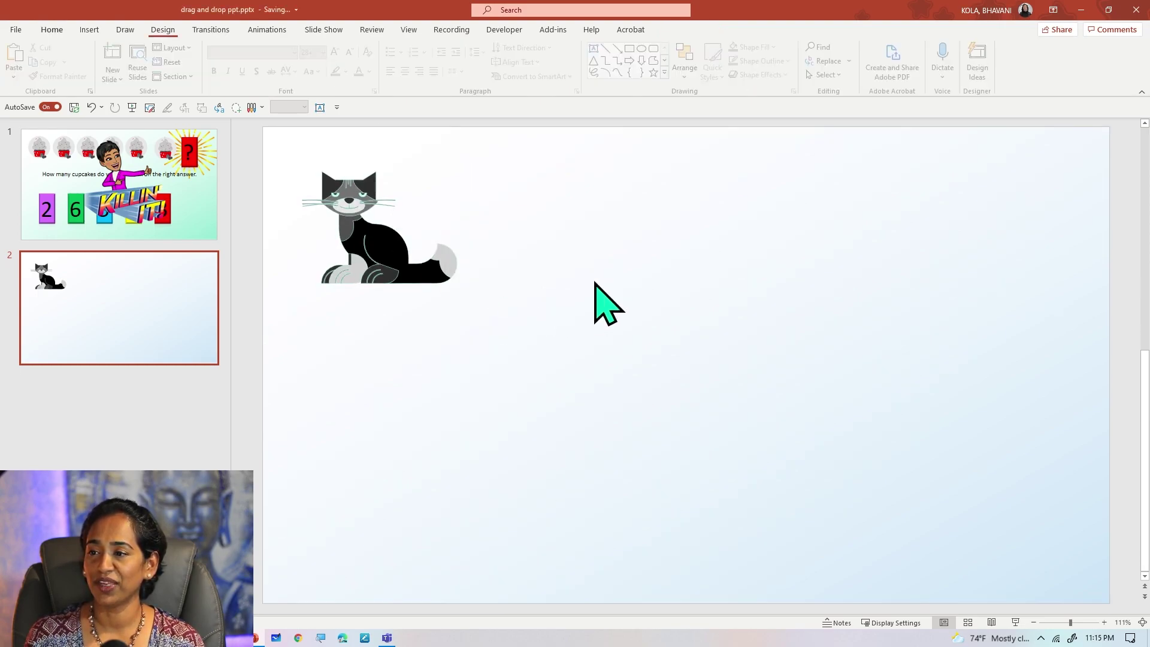
Change the cat's outline to dark red and shrink it a little more.
{"action": "left_click", "coordinate": [380, 242]}
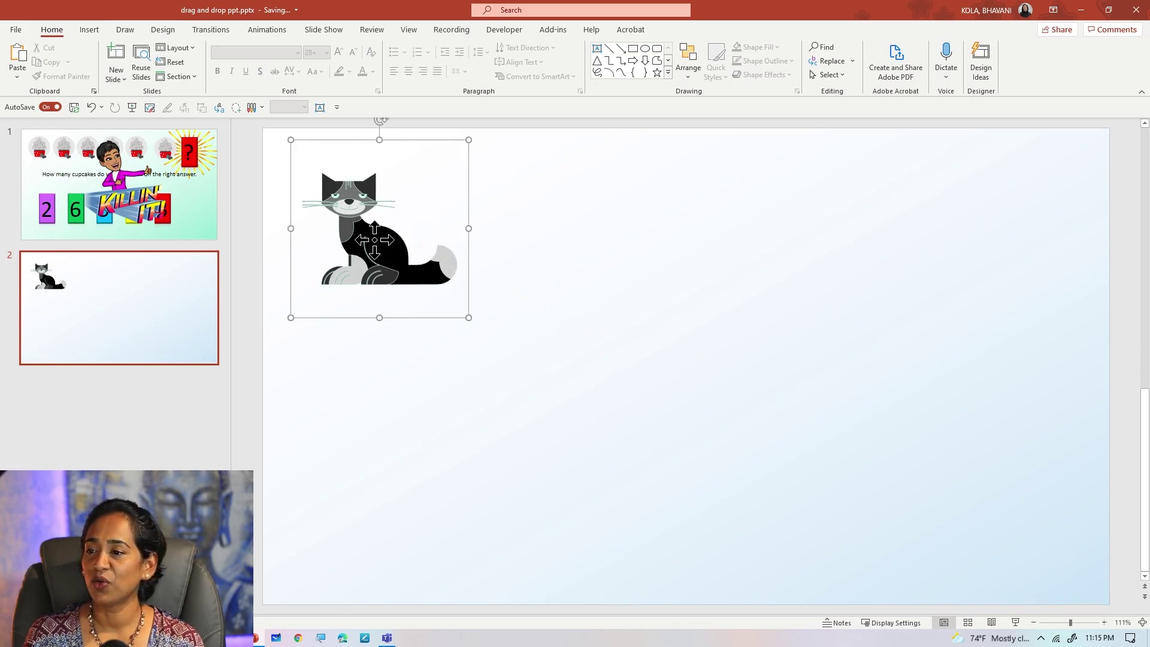
{"action": "right_click", "coordinate": [377, 240]}
{"action": "left_click", "coordinate": [454, 205]}
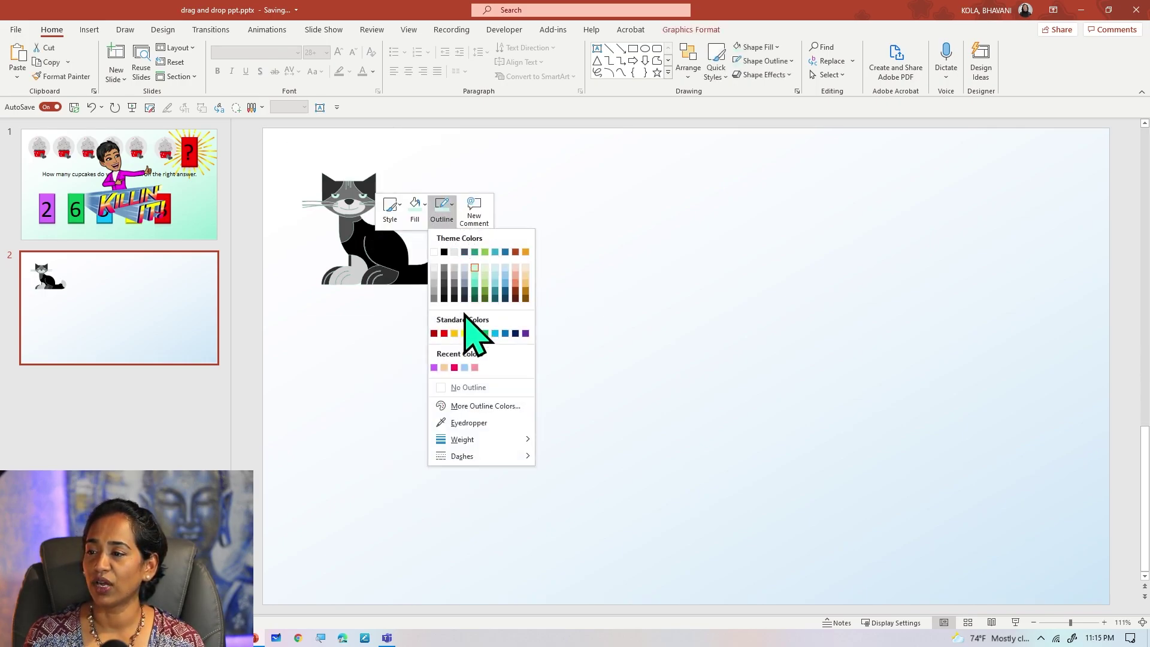
{"action": "left_click", "coordinate": [444, 333]}
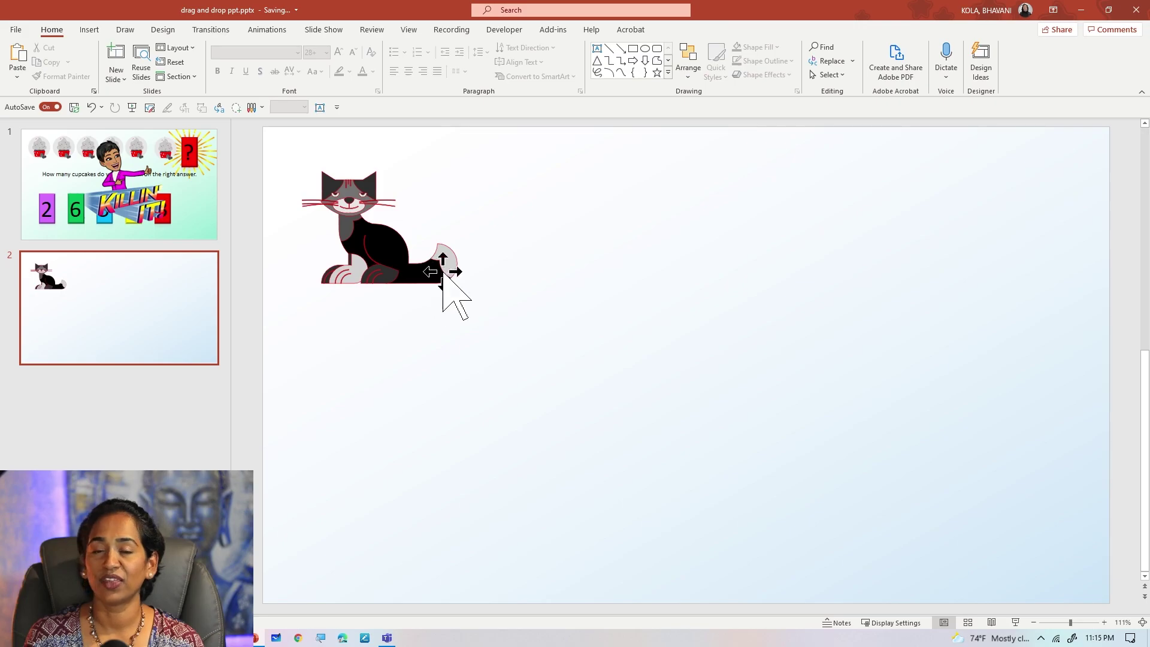
{"action": "left_click", "coordinate": [386, 240]}
{"action": "left_click_drag", "start_coordinate": [469, 317], "coordinate": [438, 287]}
{"action": "left_click", "coordinate": [525, 267]}
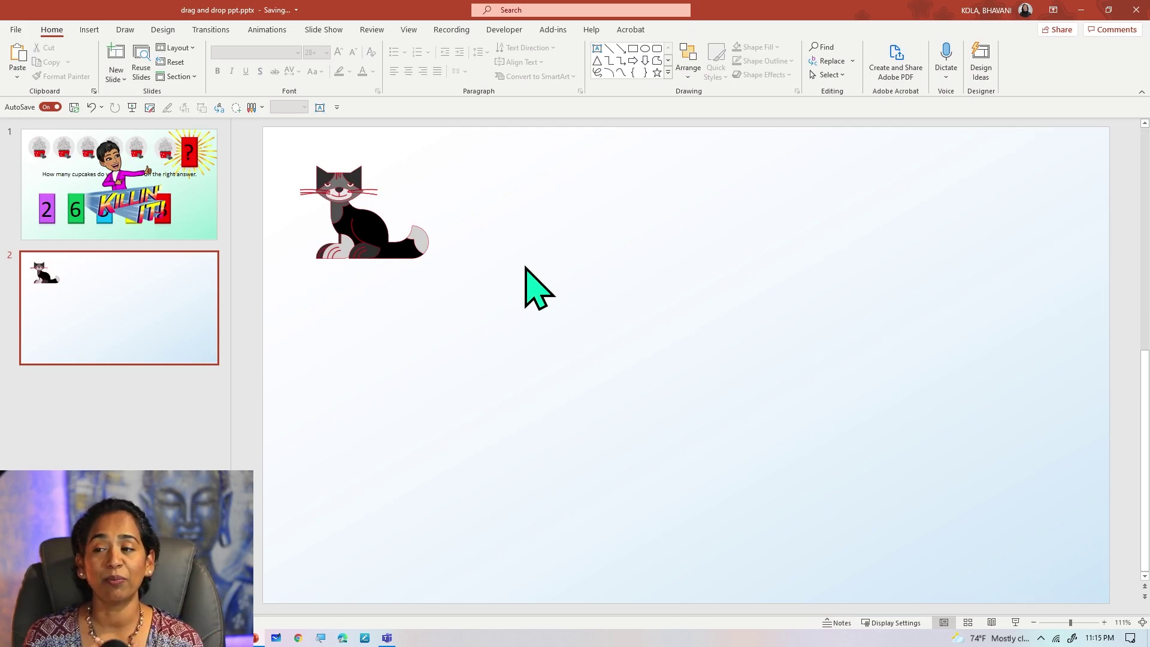
Duplicate the cat into five copies across the top and align them along their bottoms.
{"action": "left_click_drag", "start_coordinate": [366, 233], "coordinate": [971, 226]}
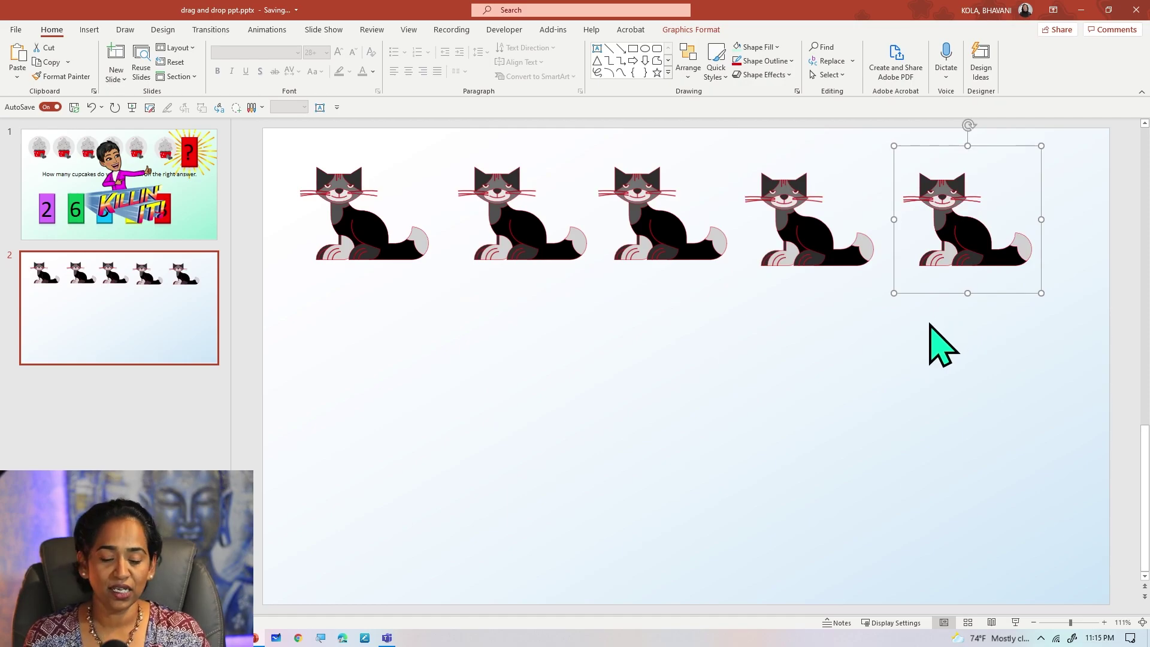
{"action": "key", "text": "ctrl+a"}
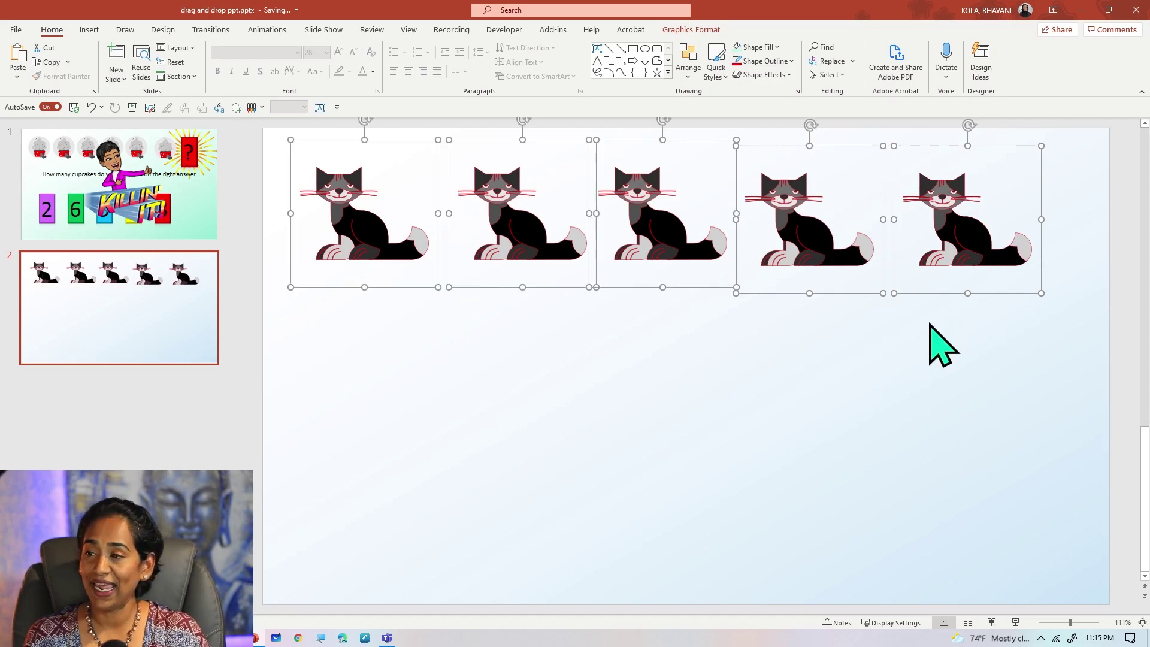
{"action": "left_click", "coordinate": [693, 75]}
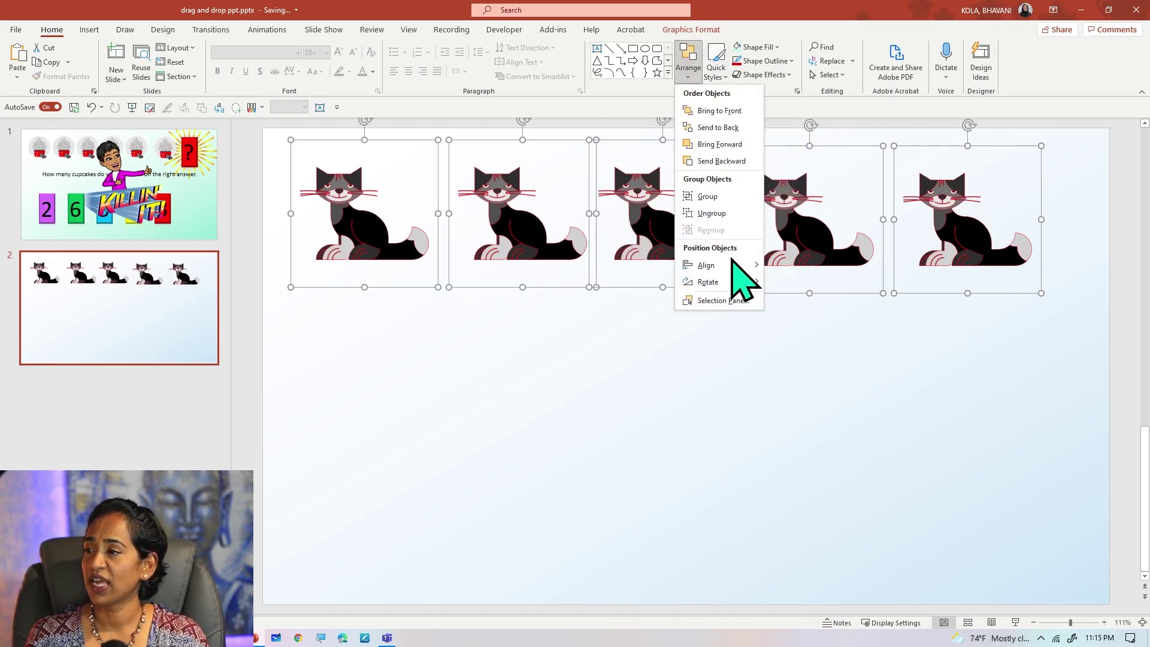
{"action": "mouse_move", "coordinate": [736, 267]}
{"action": "left_click", "coordinate": [809, 352]}
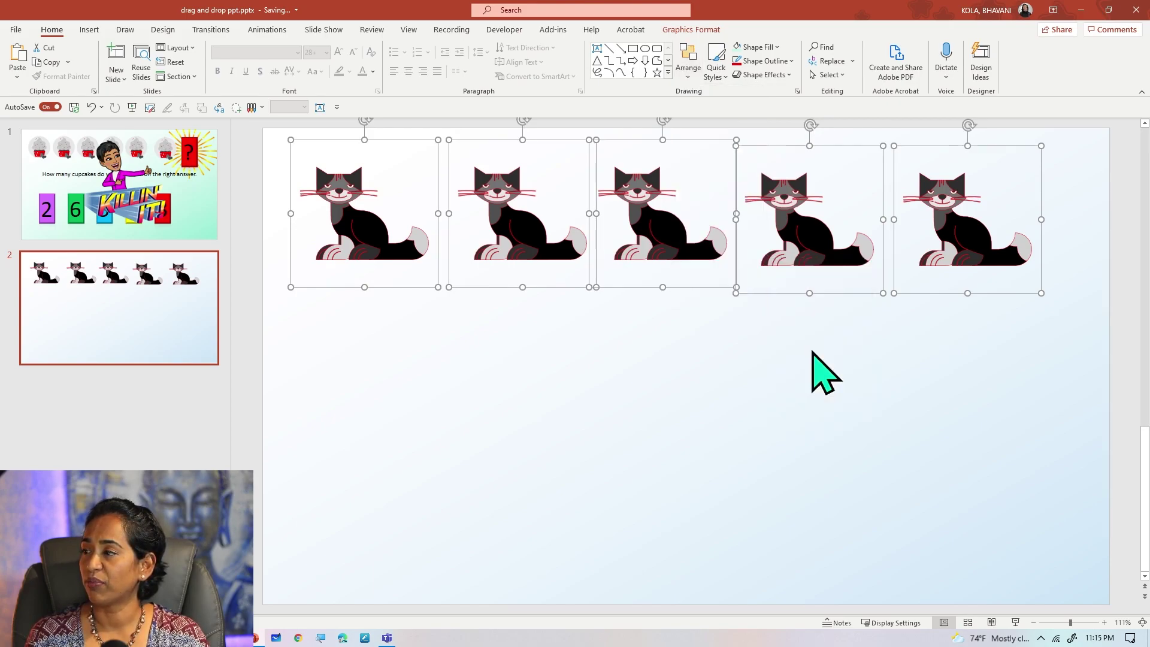
{"action": "left_click", "coordinate": [746, 398]}
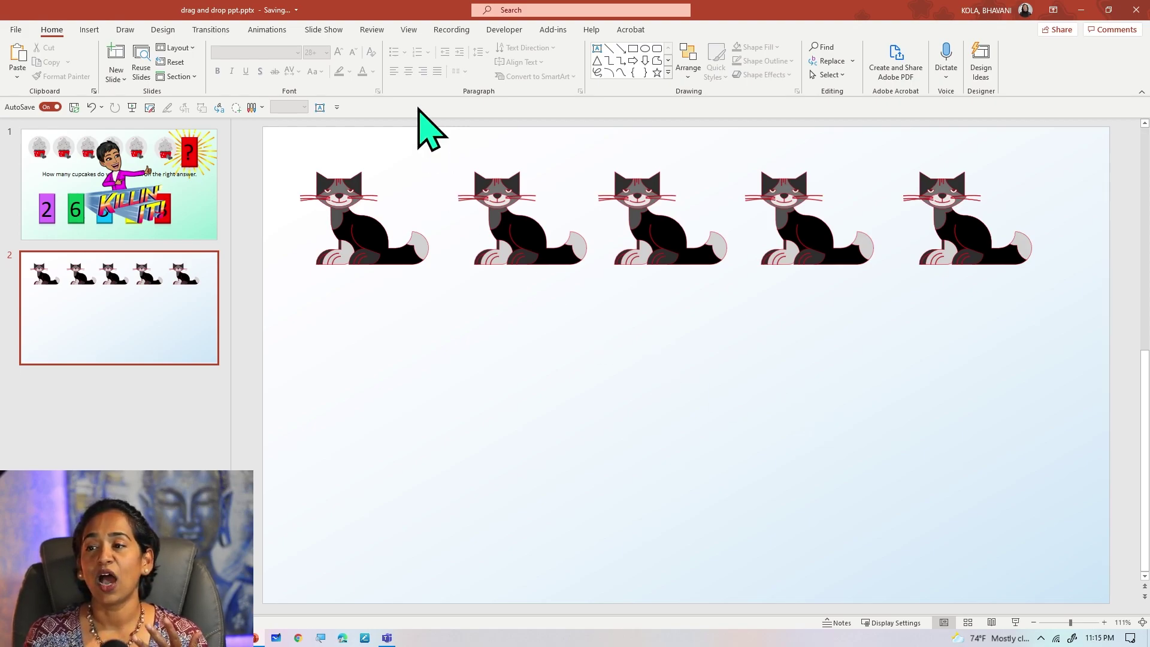
Add the cat-counting question text box and draw a tall rectangle below it.
{"action": "left_click", "coordinate": [319, 107]}
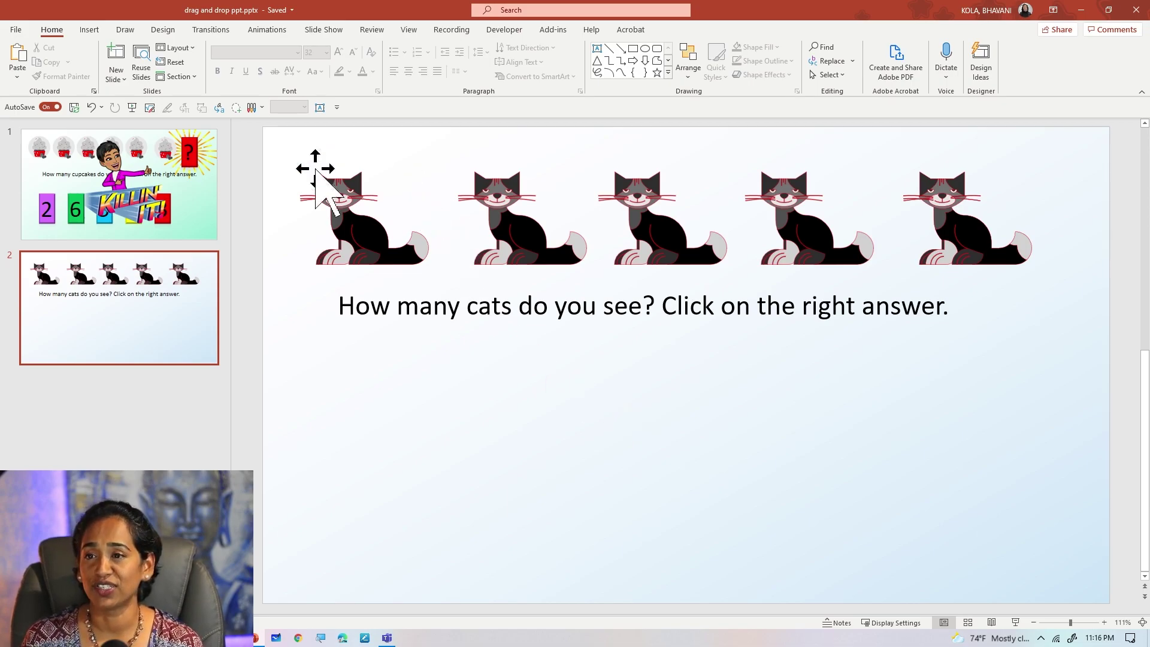
{"action": "left_click", "coordinate": [90, 29]}
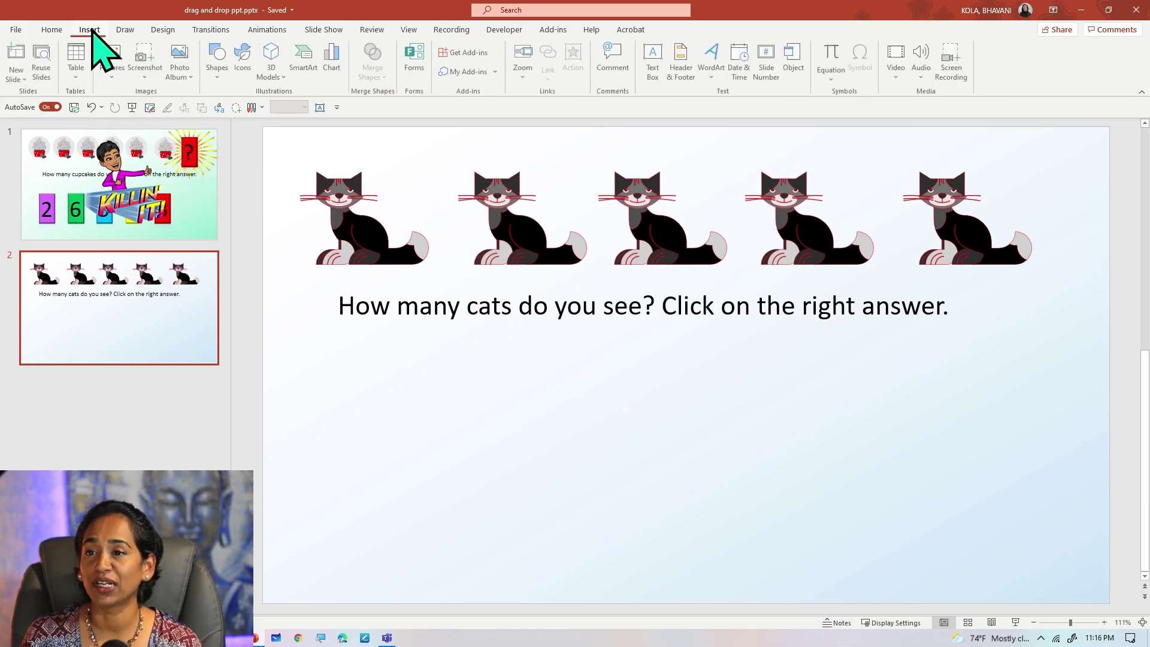
{"action": "left_click", "coordinate": [220, 66]}
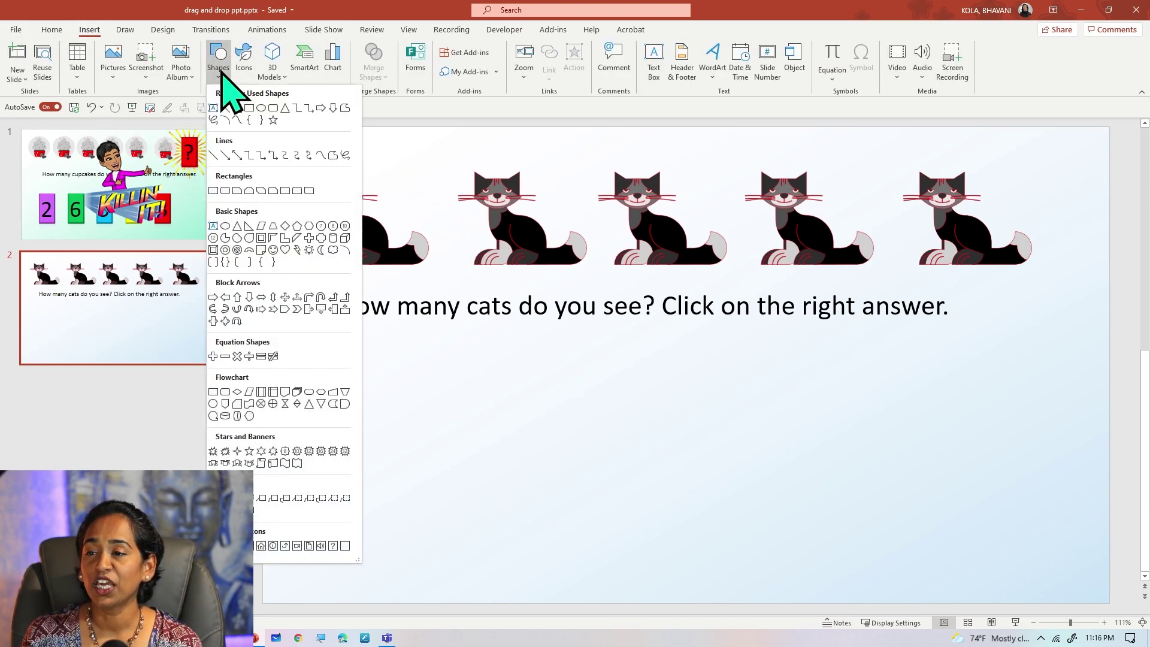
{"action": "left_click", "coordinate": [249, 108]}
{"action": "left_click_drag", "start_coordinate": [312, 375], "coordinate": [375, 487]}
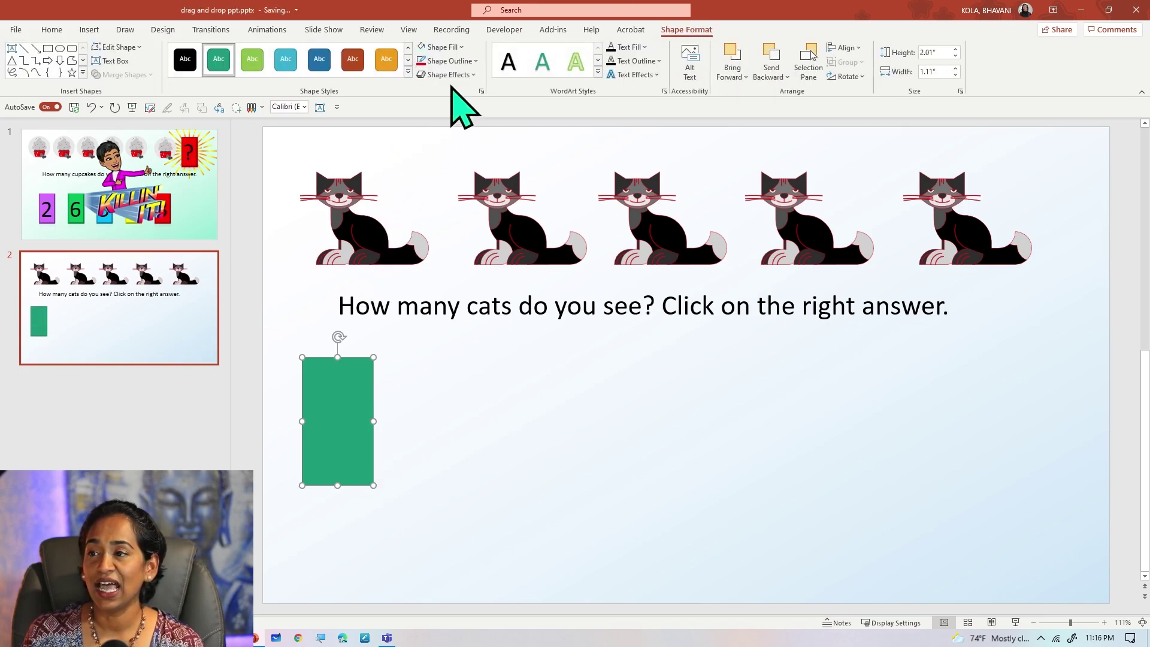
Apply a bevelled preset shape effect to the rectangle.
{"action": "left_click", "coordinate": [476, 76]}
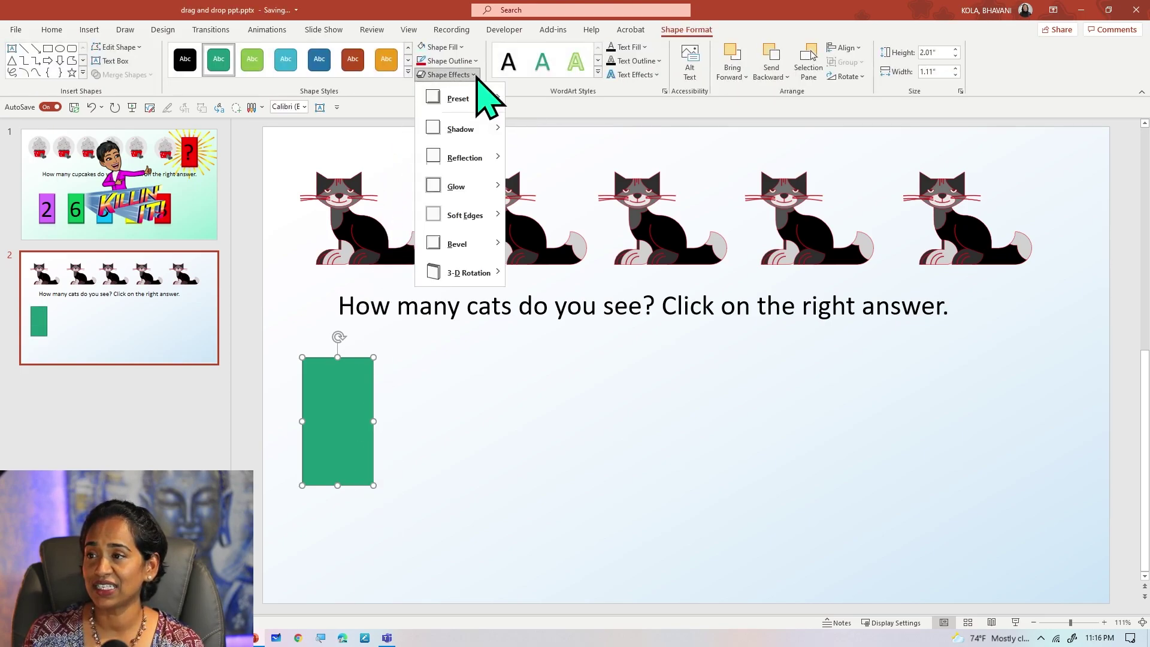
{"action": "mouse_move", "coordinate": [488, 100]}
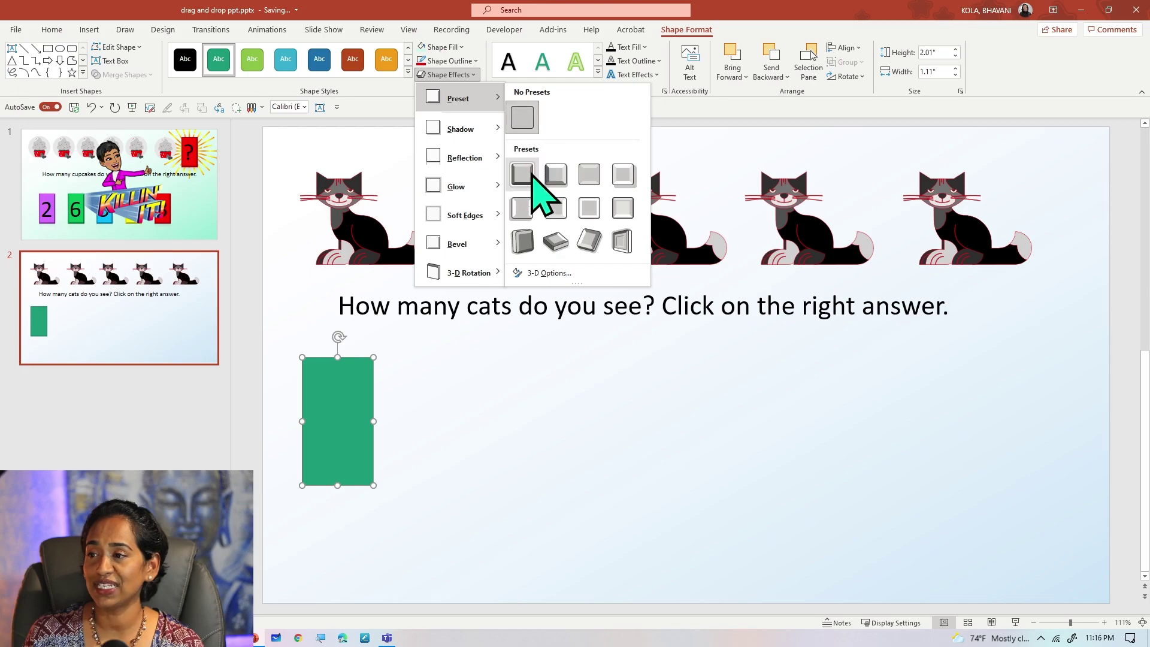
{"action": "left_click", "coordinate": [522, 208]}
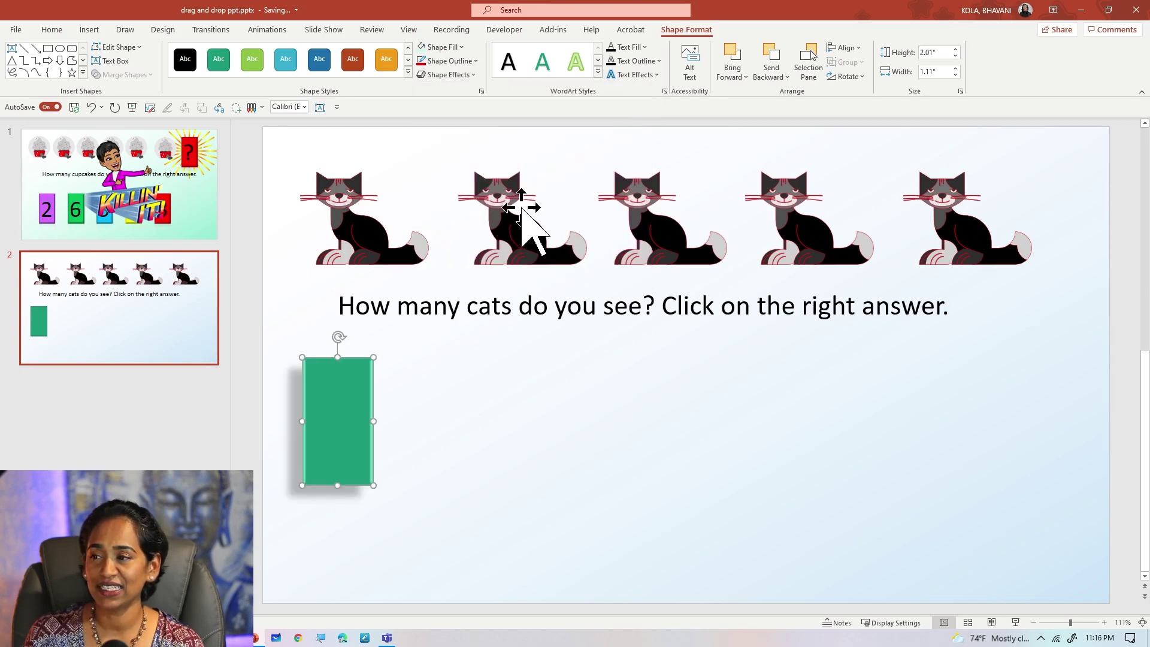
Enlarge the white number 3 on the green card to size 88.
{"action": "left_click", "coordinate": [342, 420]}
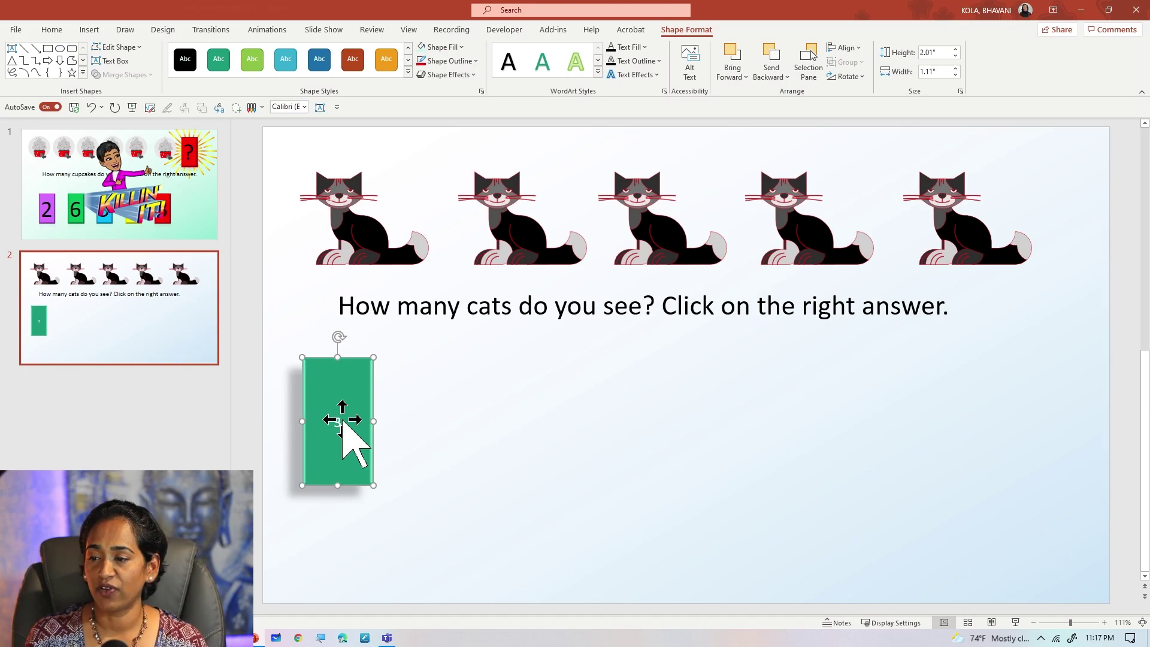
{"action": "double_click", "coordinate": [337, 421]}
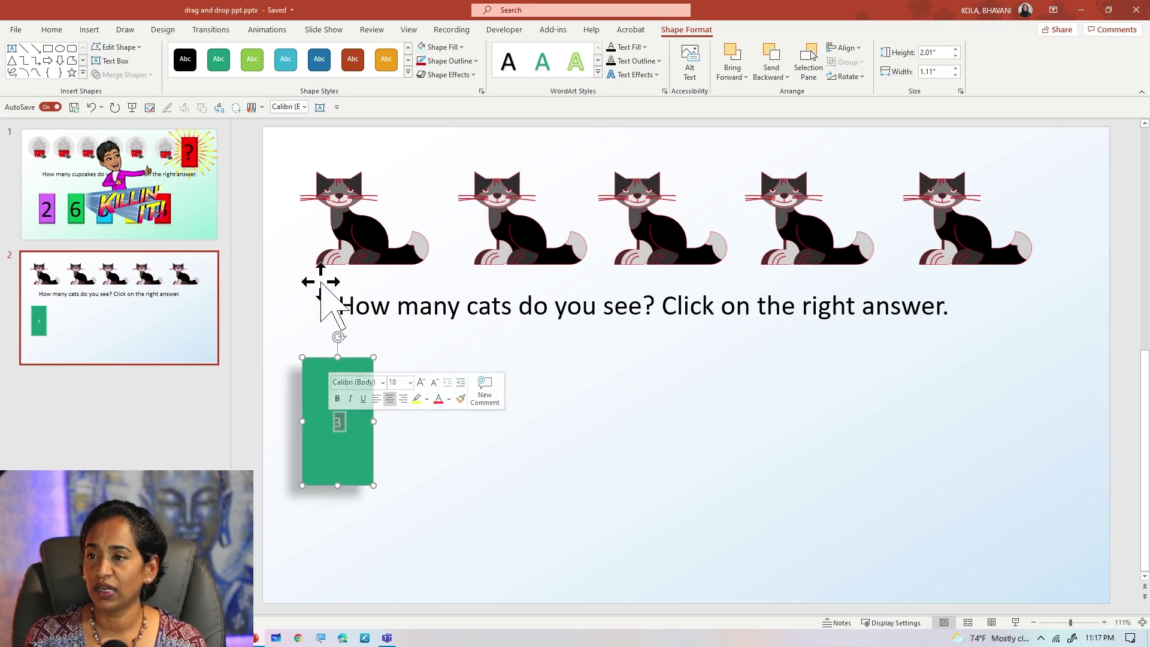
{"action": "left_click", "coordinate": [57, 32]}
{"action": "left_click", "coordinate": [338, 52]}
{"action": "left_click", "coordinate": [339, 52]}
{"action": "left_click", "coordinate": [338, 52]}
{"action": "left_click", "coordinate": [338, 52]}
{"action": "left_click", "coordinate": [339, 52]}
{"action": "left_click", "coordinate": [338, 53]}
{"action": "left_click", "coordinate": [338, 52]}
{"action": "left_click", "coordinate": [473, 426]}
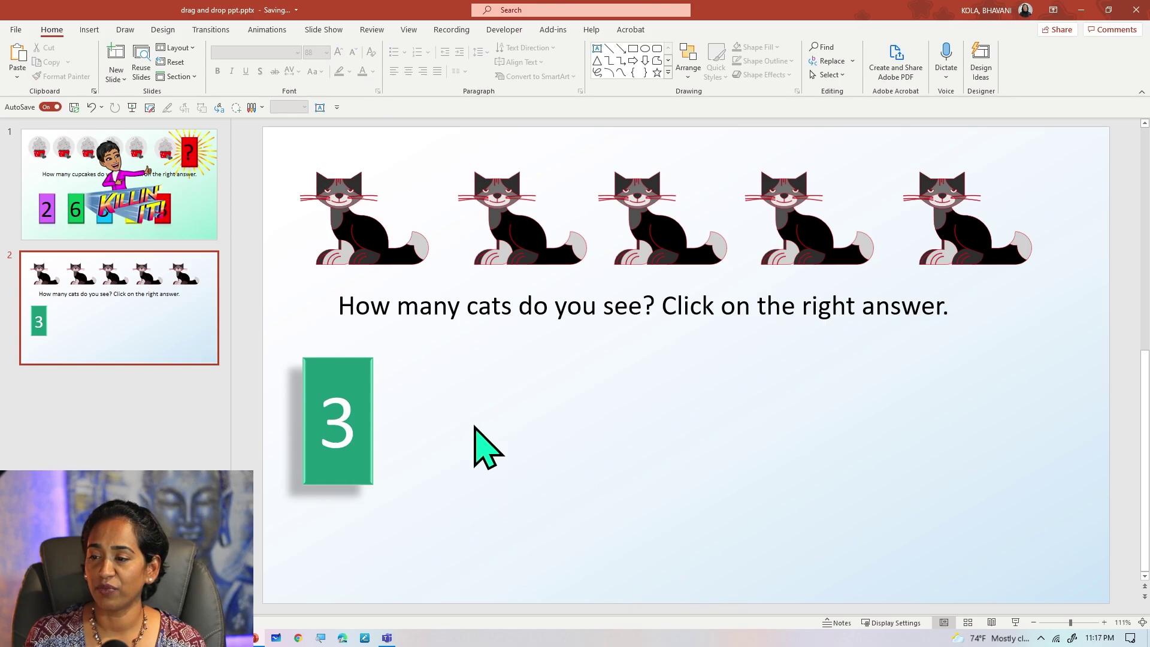
Copy the 3 card into a row of four, with a fifth copy placed at the right.
{"action": "left_click", "coordinate": [349, 374]}
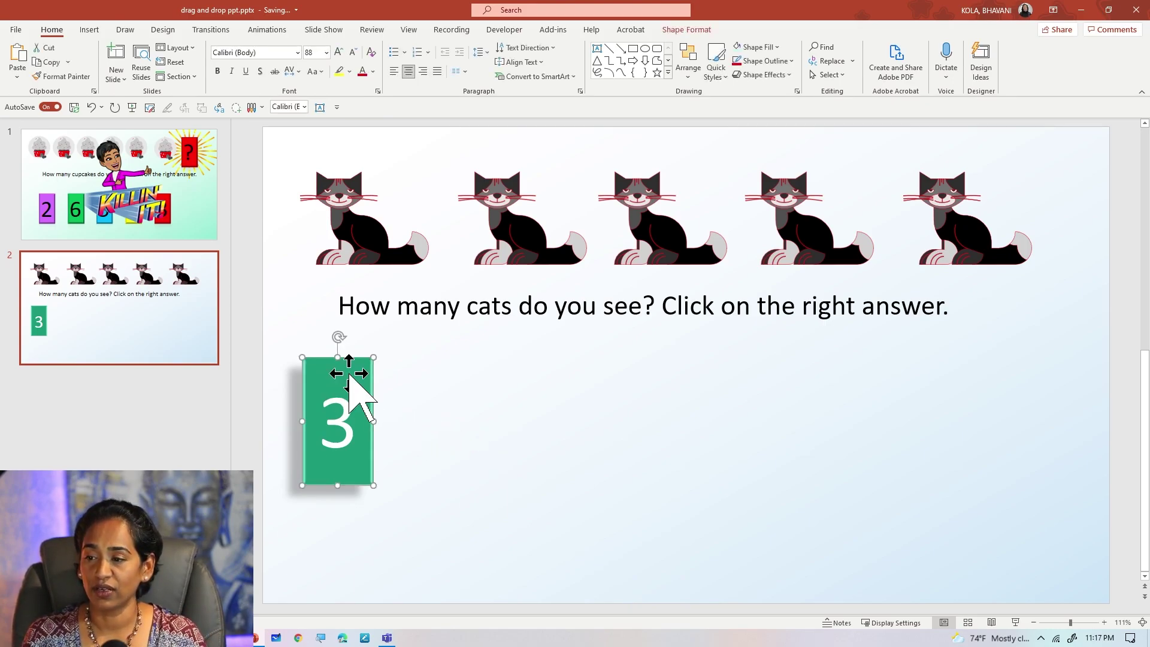
{"action": "left_click_drag", "start_coordinate": [349, 372], "coordinate": [1016, 338]}
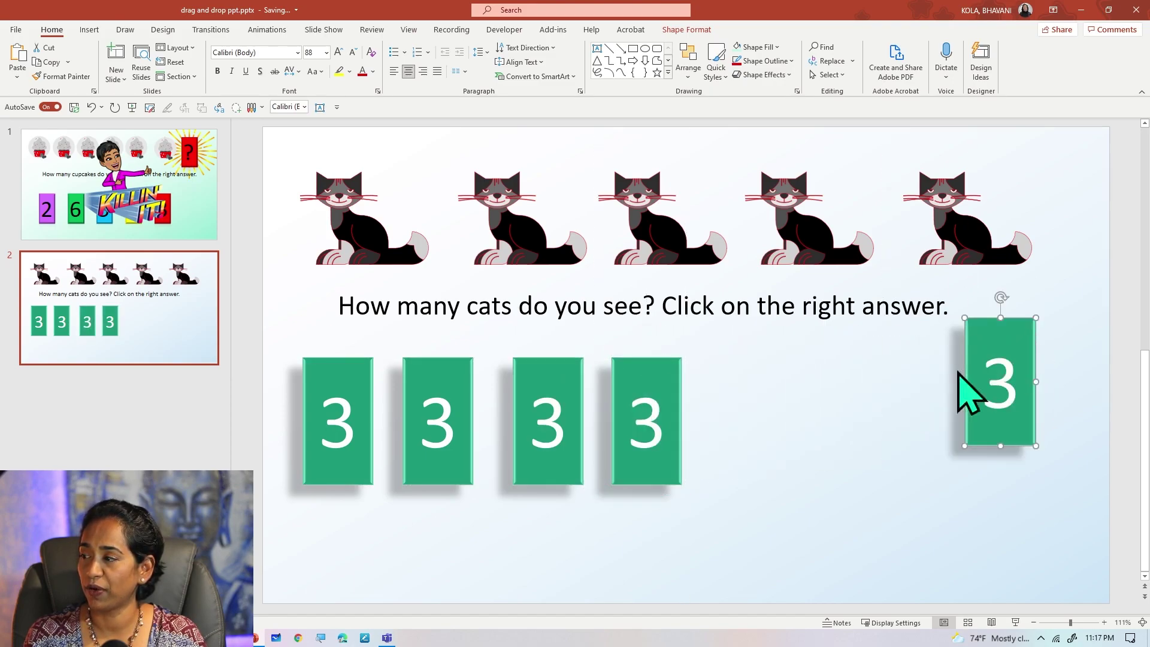
{"action": "left_click", "coordinate": [859, 449]}
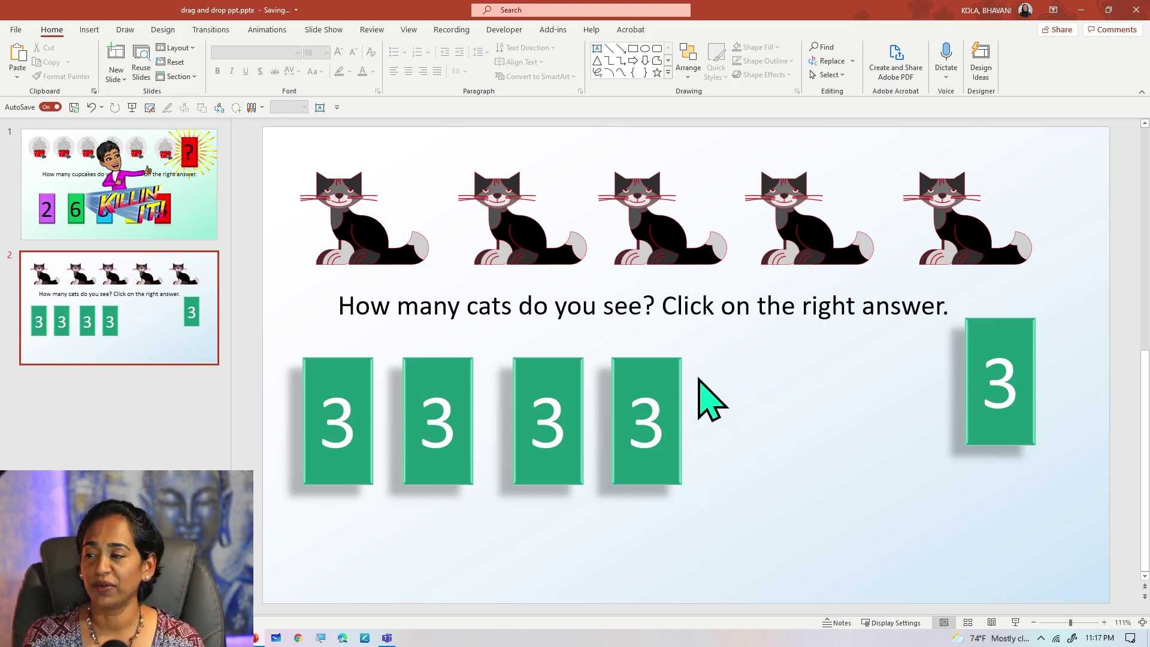
{"action": "left_click_drag", "start_coordinate": [637, 367], "coordinate": [679, 372]}
Distribute the four row cards evenly in a horizontal row.
{"action": "left_click_drag", "start_coordinate": [755, 346], "coordinate": [288, 523]}
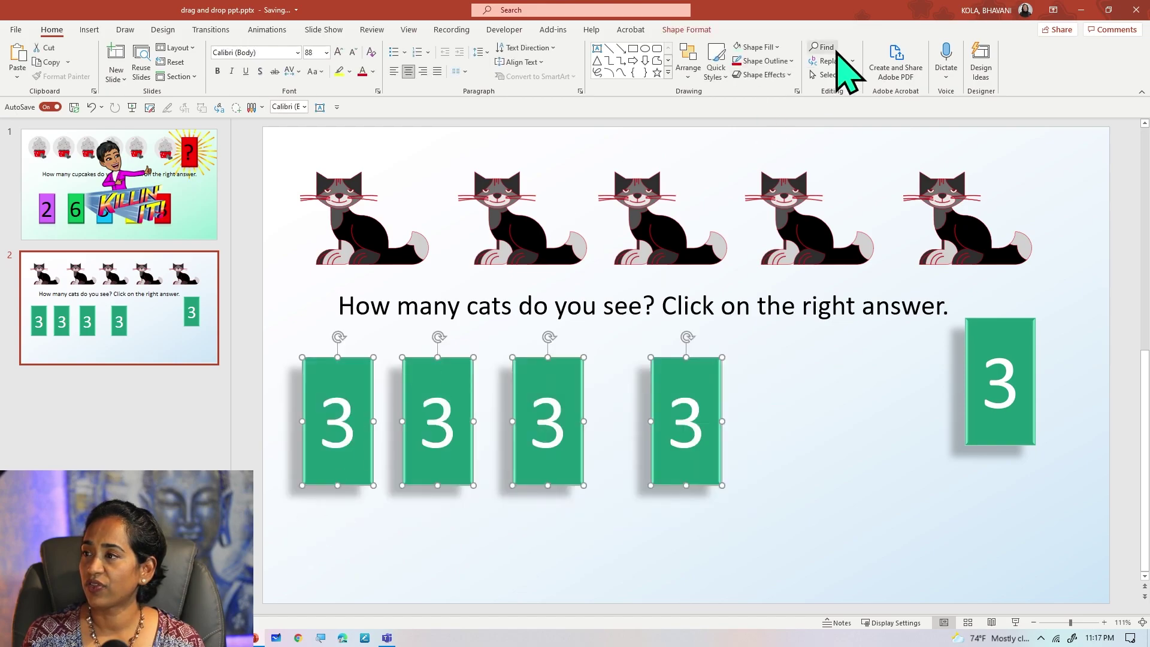
{"action": "left_click", "coordinate": [697, 72]}
{"action": "mouse_move", "coordinate": [726, 267]}
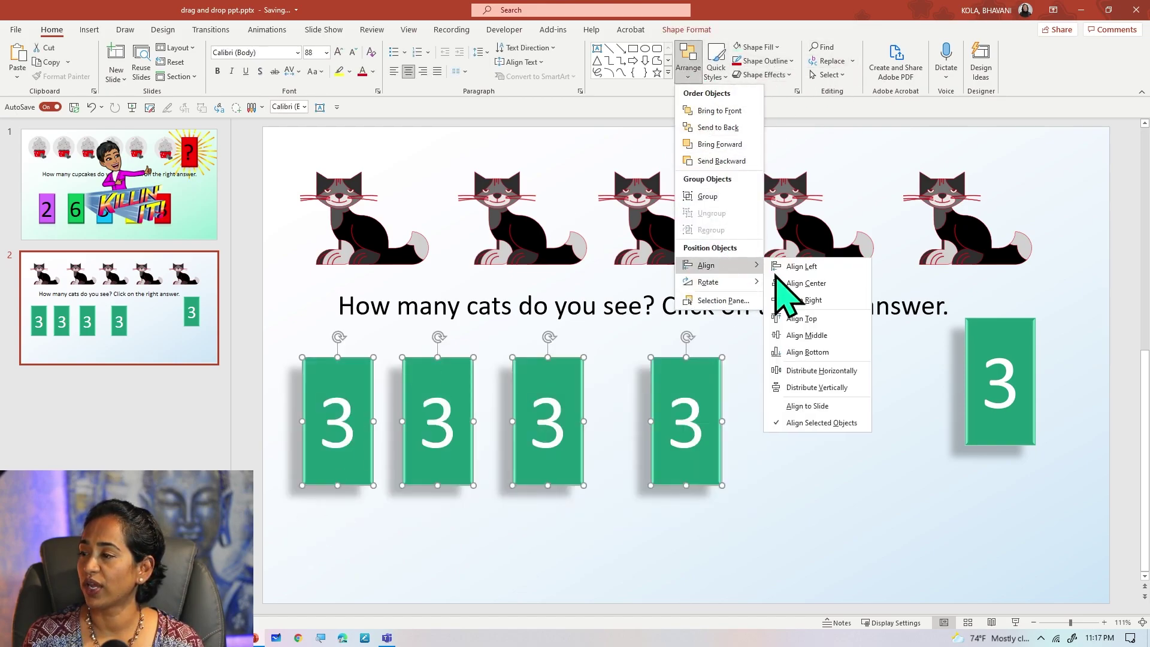
{"action": "left_click", "coordinate": [821, 371]}
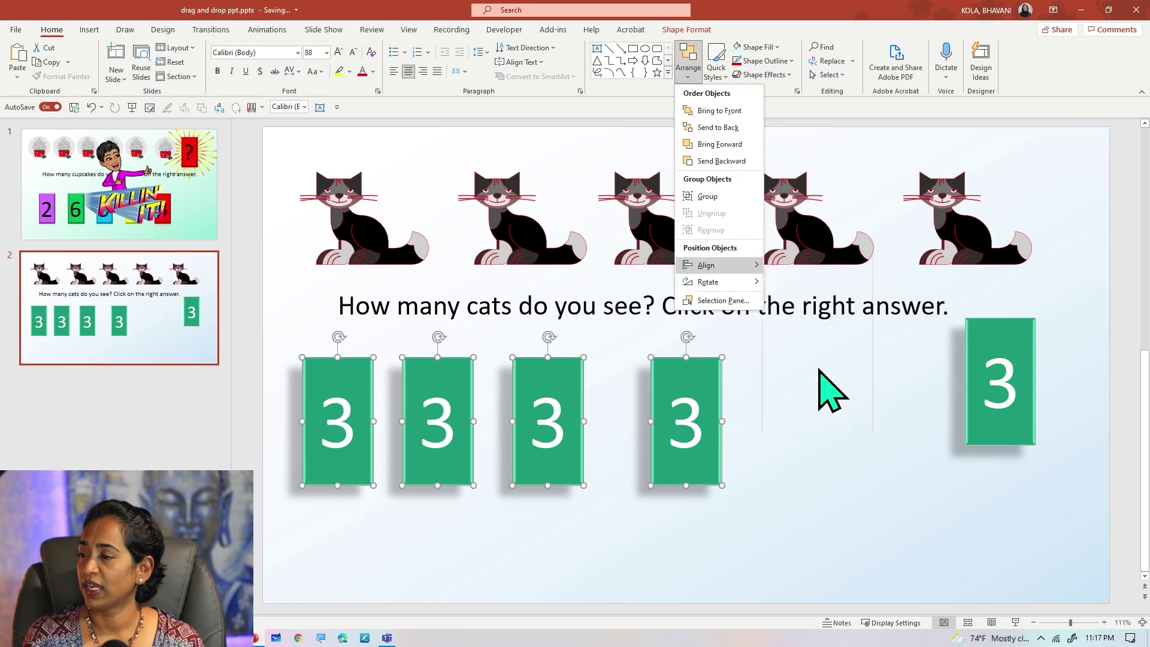
{"action": "left_click", "coordinate": [801, 415]}
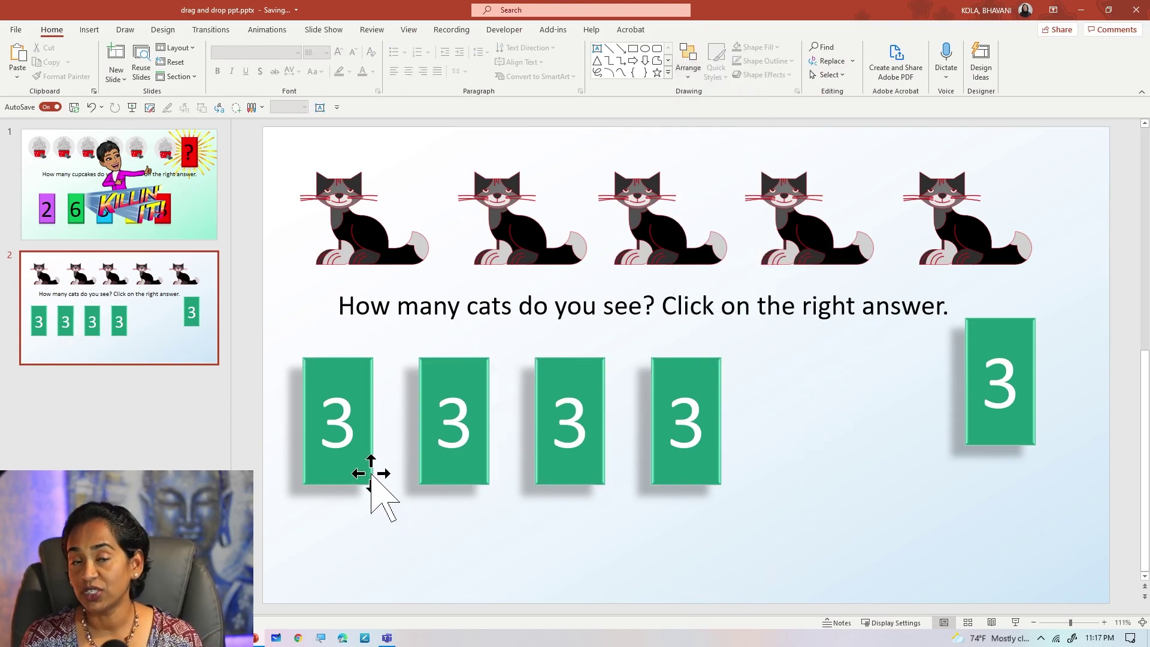
Change the second, third and fourth cards' numbers to 4, 5 and 6.
{"action": "left_click", "coordinate": [465, 412]}
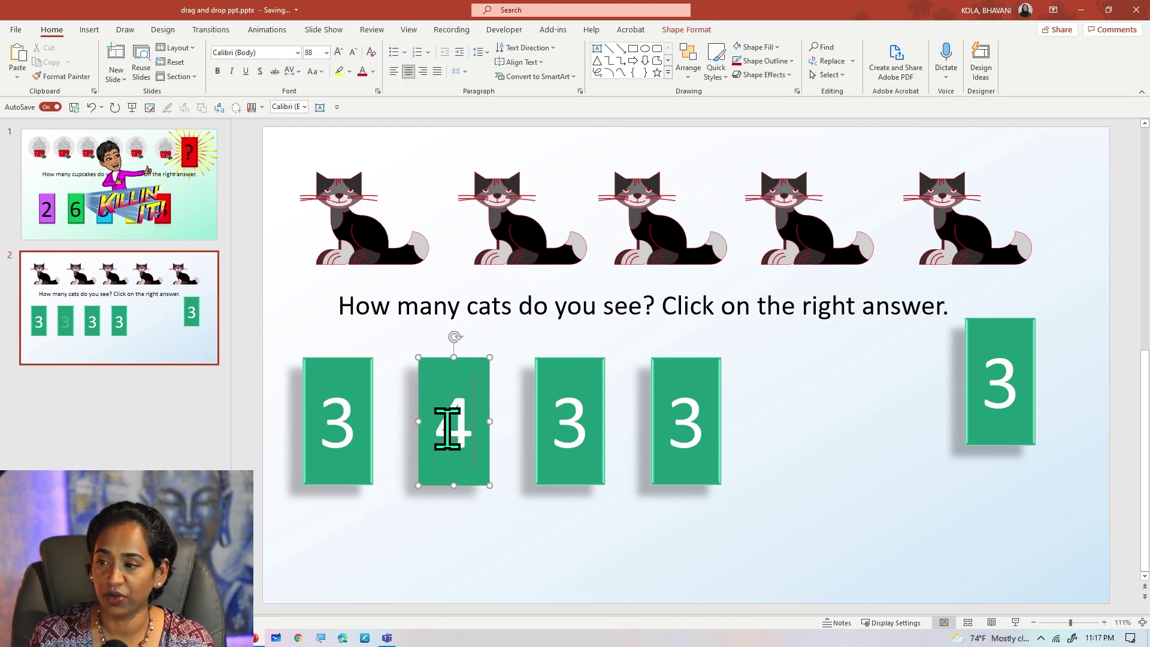
{"action": "key", "text": "BackSpace"}
{"action": "type", "text": "4"}
{"action": "left_click", "coordinate": [579, 421]}
{"action": "key", "text": "BackSpace"}
{"action": "type", "text": "5"}
{"action": "left_click", "coordinate": [696, 418]}
{"action": "key", "text": "BackSpace"}
{"action": "type", "text": "6"}
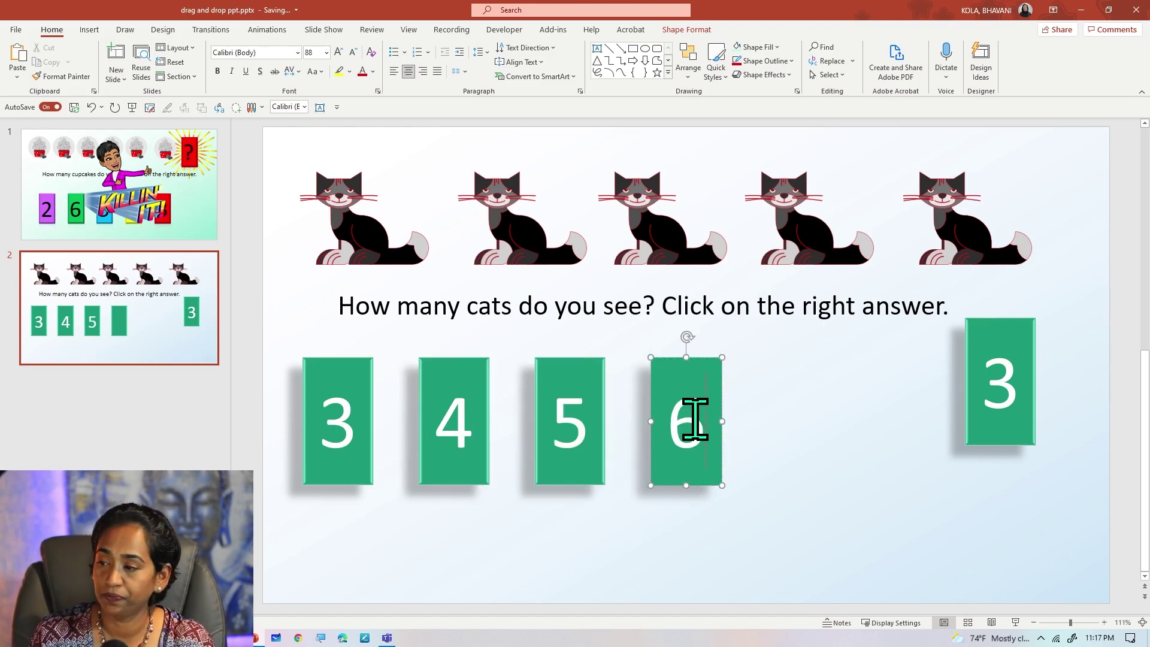
{"action": "left_click", "coordinate": [459, 374]}
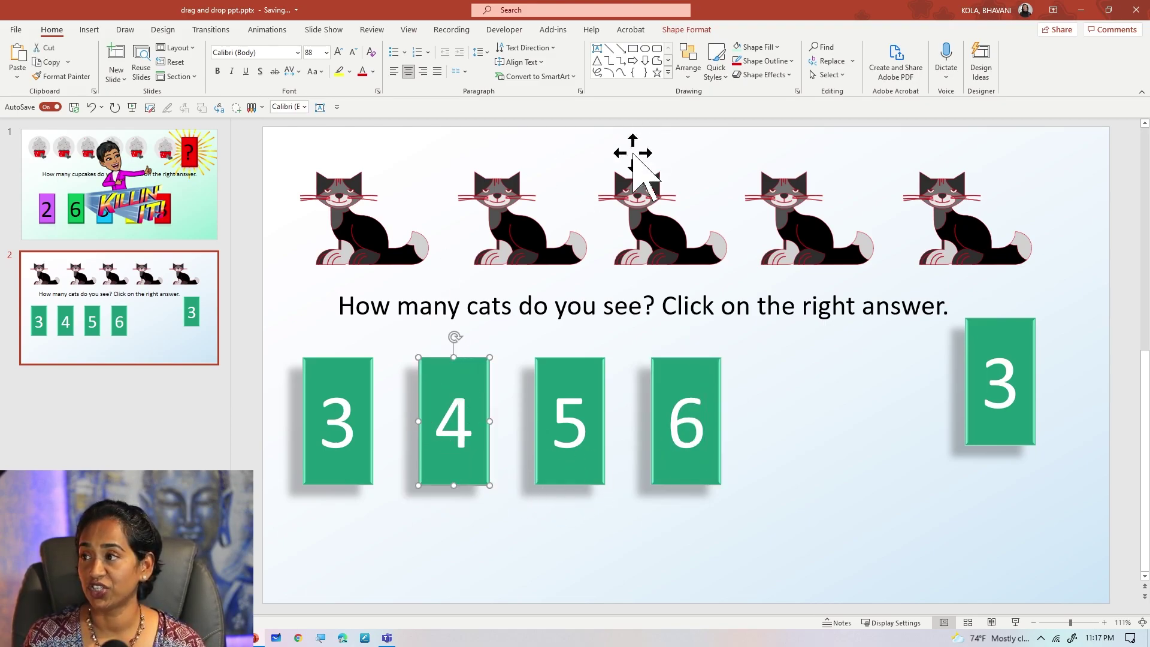
Fill the 4 card purple, the 5 card dark blue and the 6 card dark grey.
{"action": "left_click", "coordinate": [781, 49]}
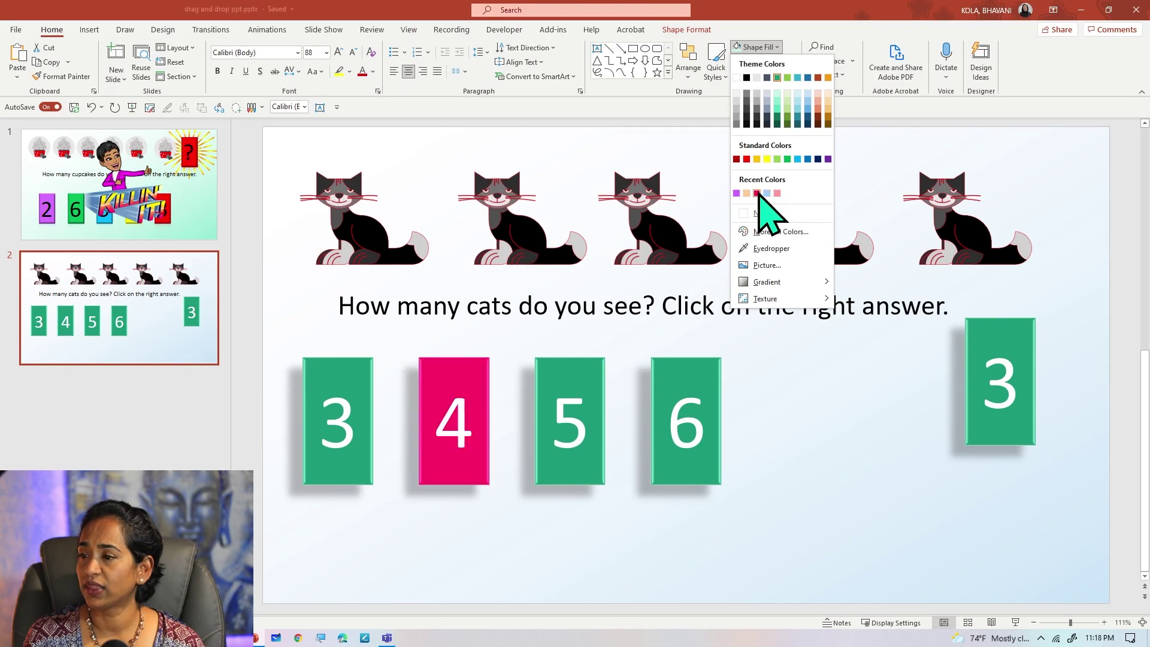
{"action": "left_click", "coordinate": [737, 193]}
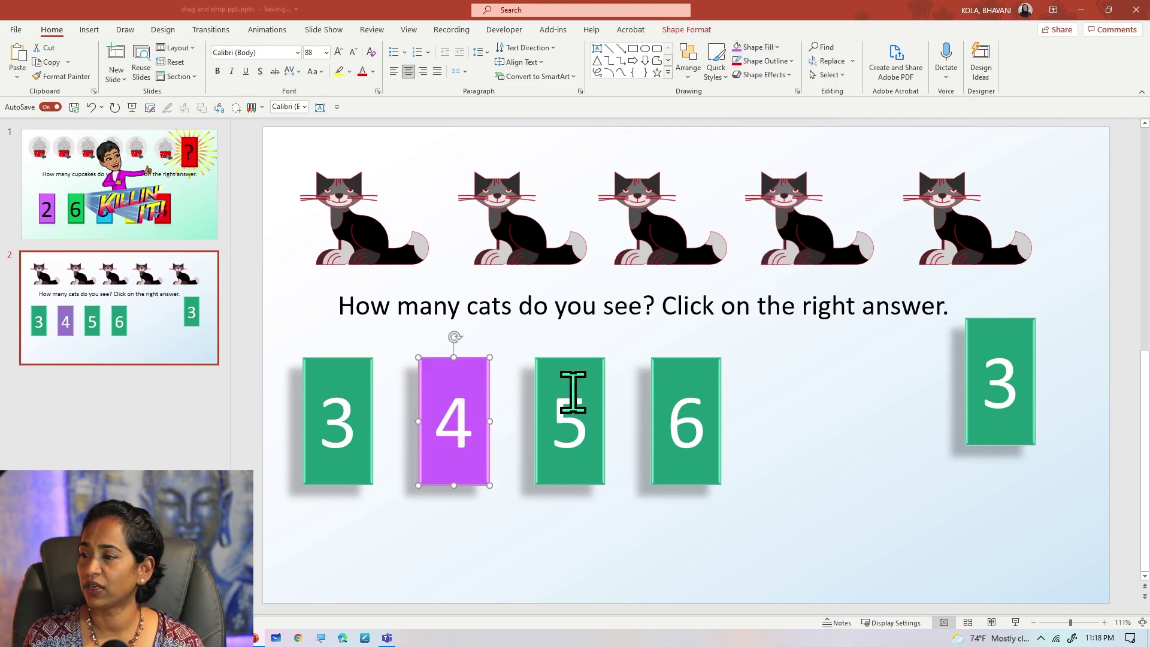
{"action": "left_click", "coordinate": [572, 374]}
{"action": "left_click", "coordinate": [776, 47]}
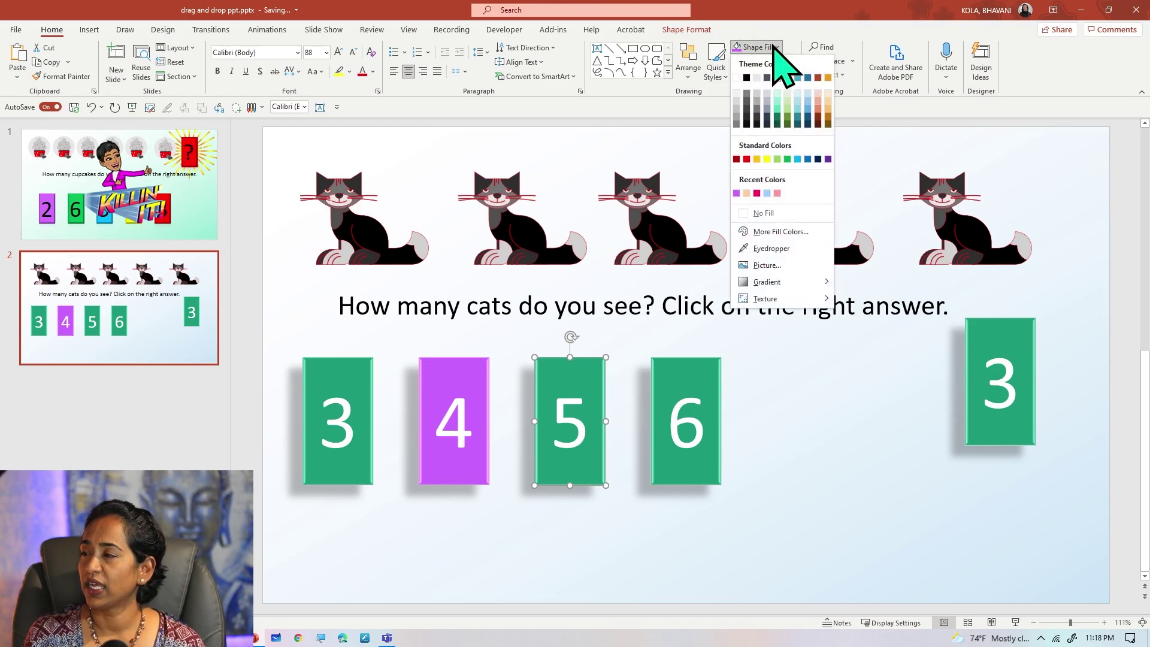
{"action": "left_click", "coordinate": [808, 118]}
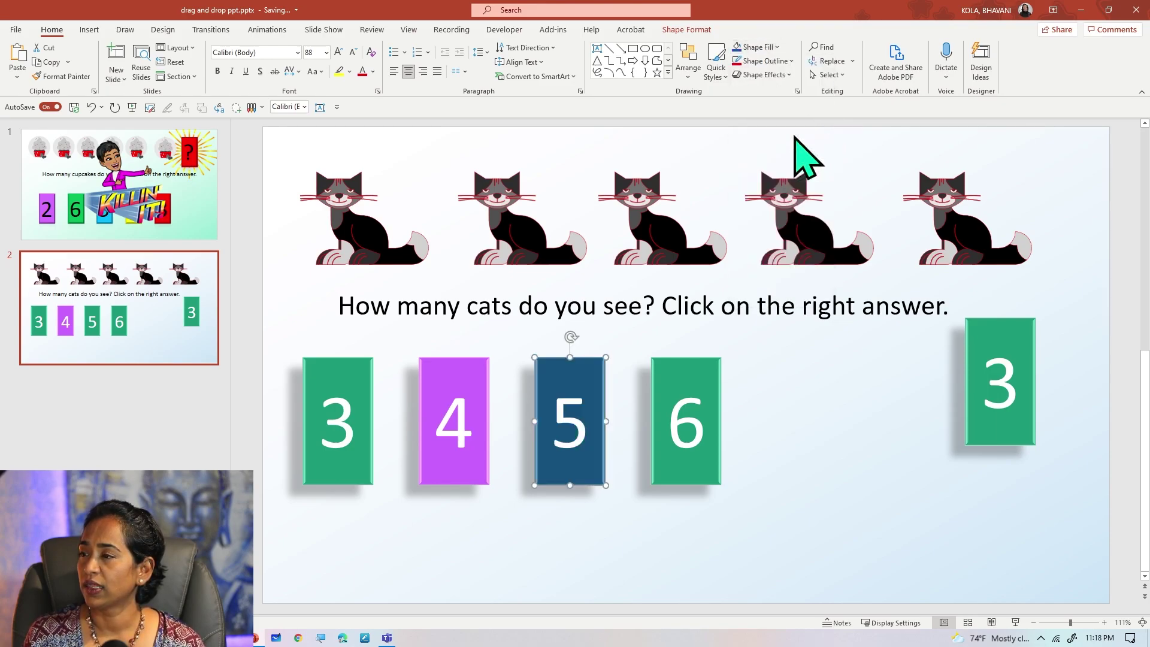
{"action": "left_click", "coordinate": [695, 380]}
{"action": "left_click", "coordinate": [772, 48]}
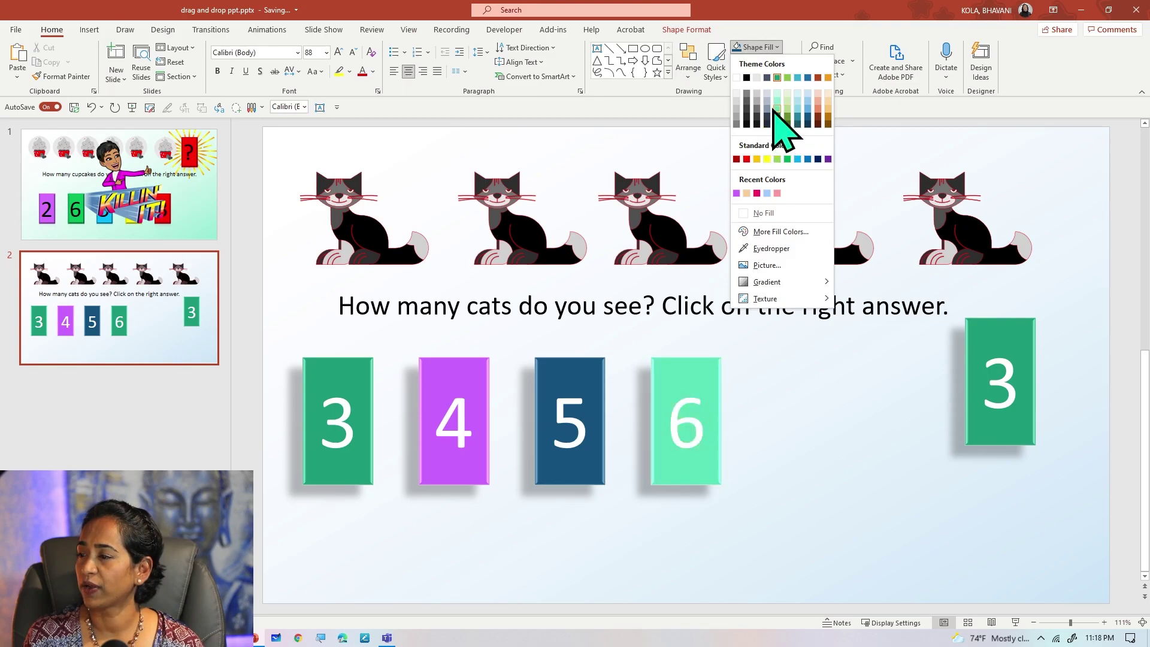
{"action": "left_click", "coordinate": [747, 109]}
Fill the separate right-hand card purple and replace its 3 with a question mark.
{"action": "left_click", "coordinate": [985, 332]}
{"action": "left_click", "coordinate": [772, 47]}
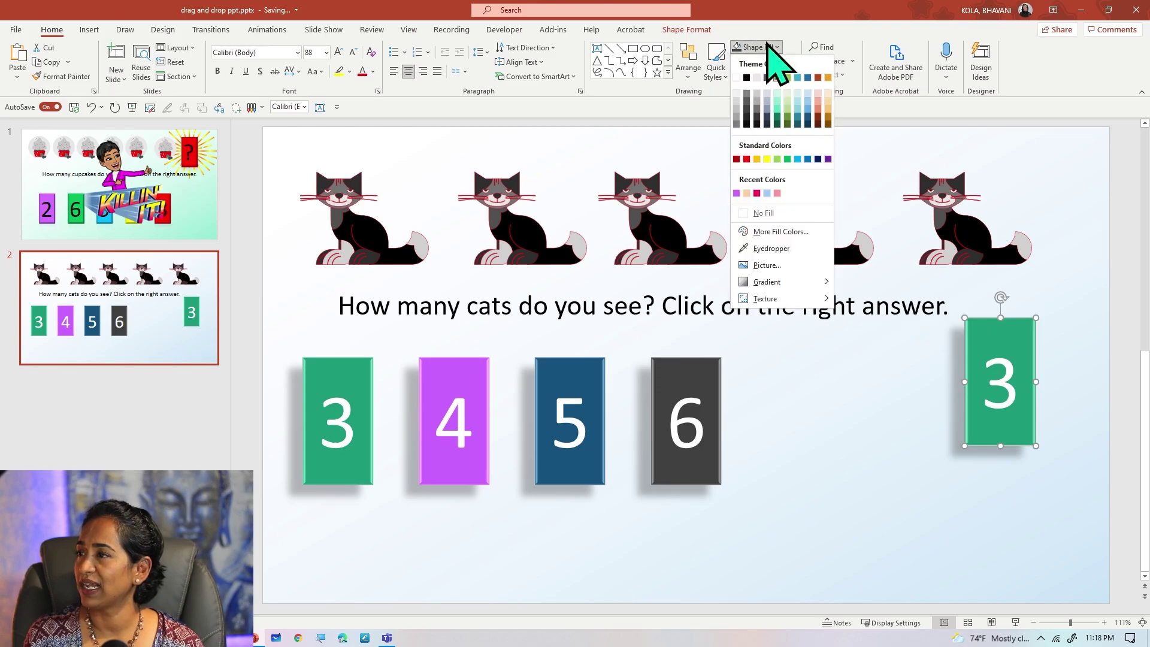
{"action": "left_click", "coordinate": [827, 159]}
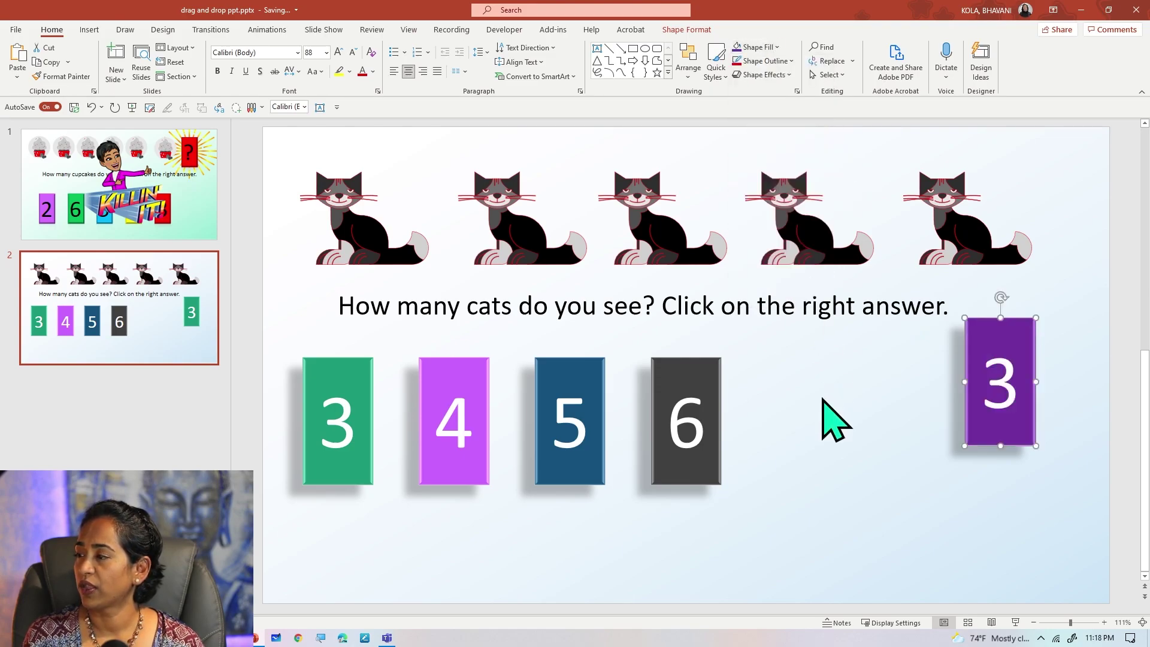
{"action": "left_click", "coordinate": [821, 418]}
{"action": "left_click", "coordinate": [1007, 380]}
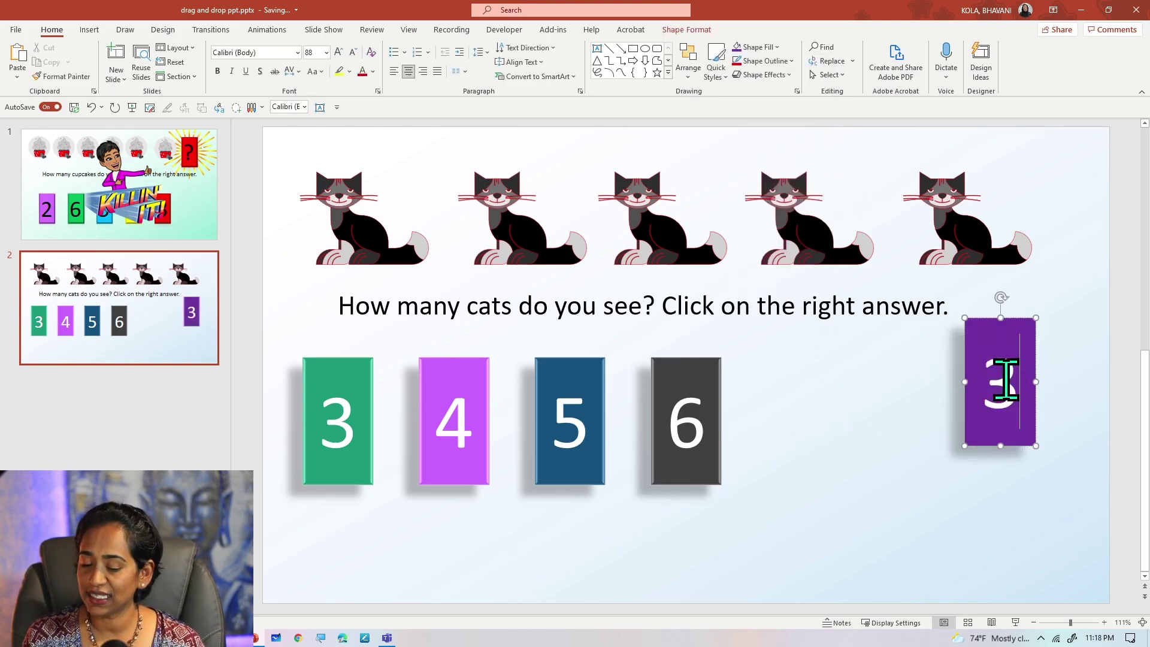
{"action": "key", "text": "BackSpace"}
{"action": "type", "text": "?"}
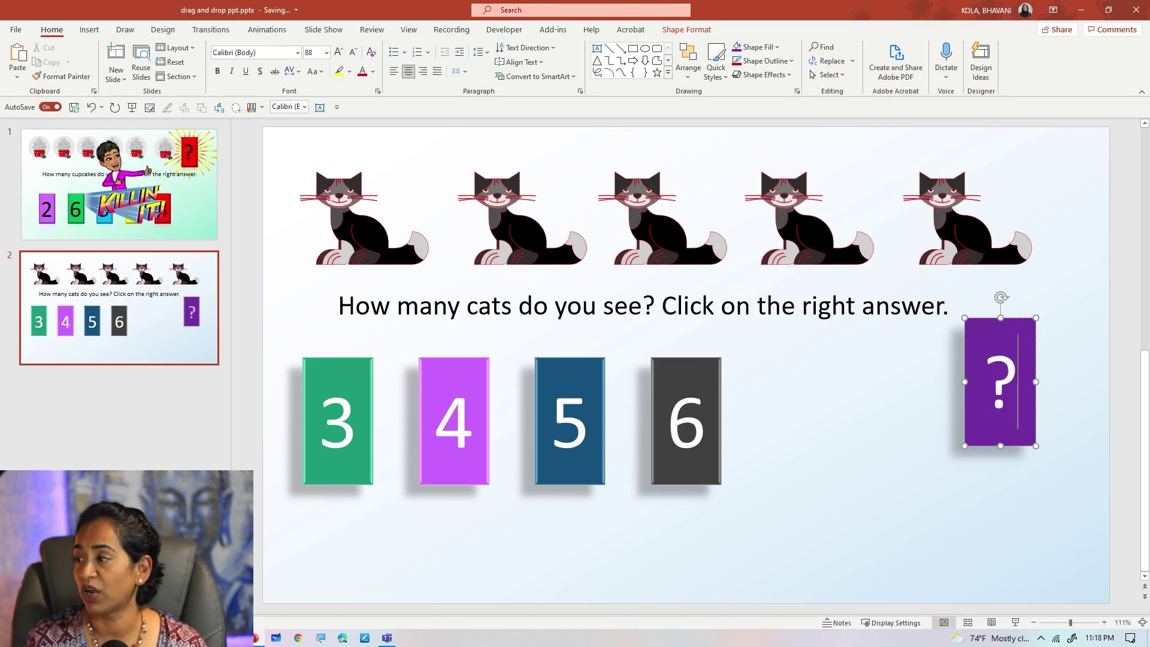
{"action": "left_click", "coordinate": [837, 511]}
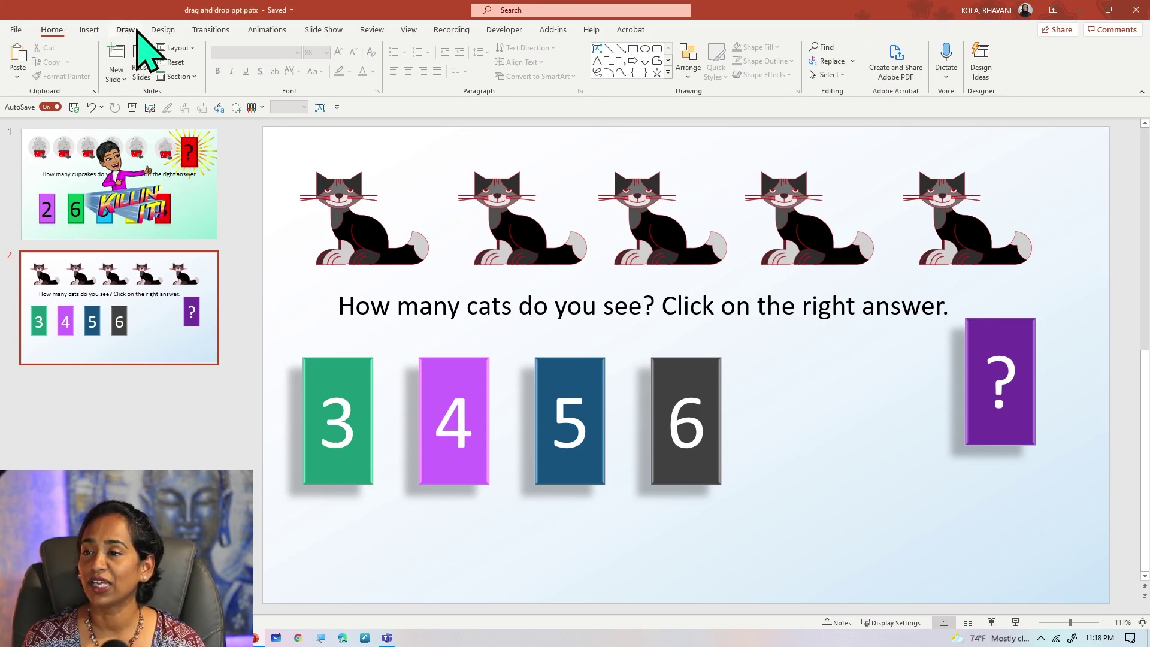
Add a Lines motion path to the green 3 card ending on the purple ? box, then open the Animation Pane.
{"action": "left_click", "coordinate": [267, 29]}
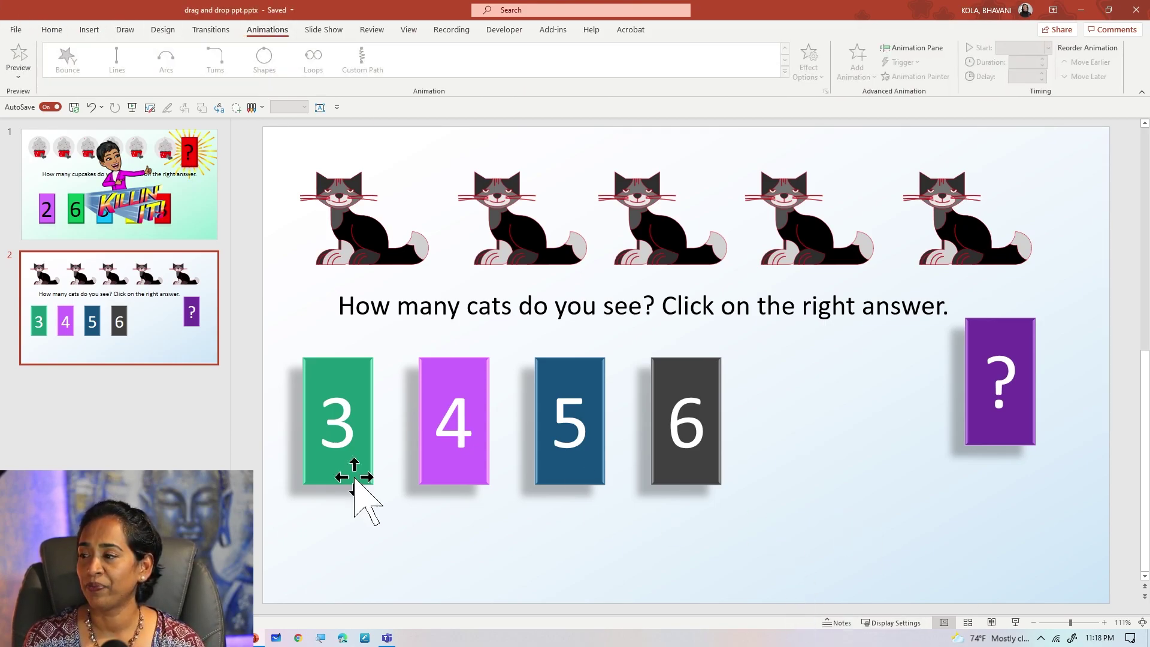
{"action": "left_click", "coordinate": [354, 395]}
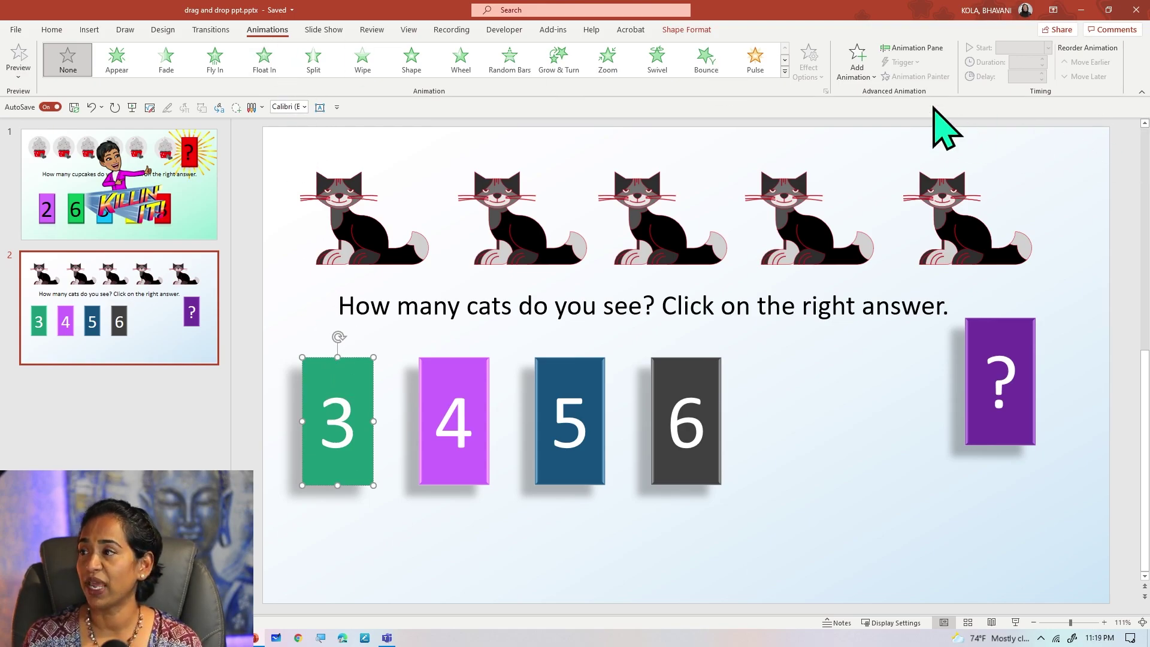
{"action": "left_click", "coordinate": [867, 77]}
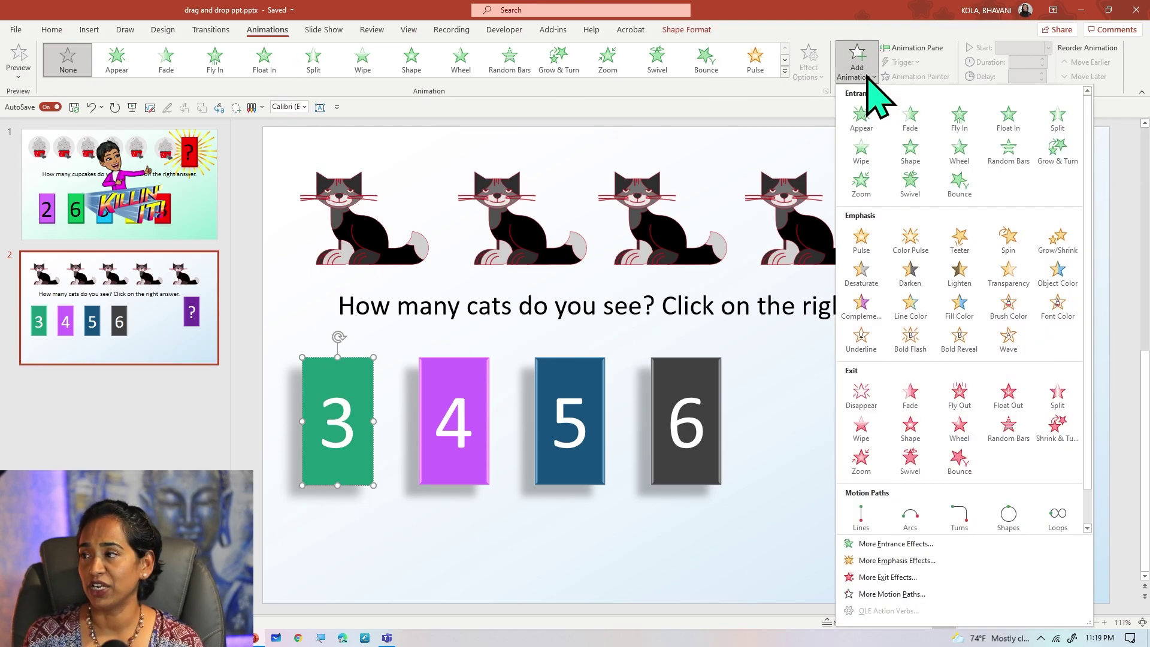
{"action": "left_click", "coordinate": [862, 521]}
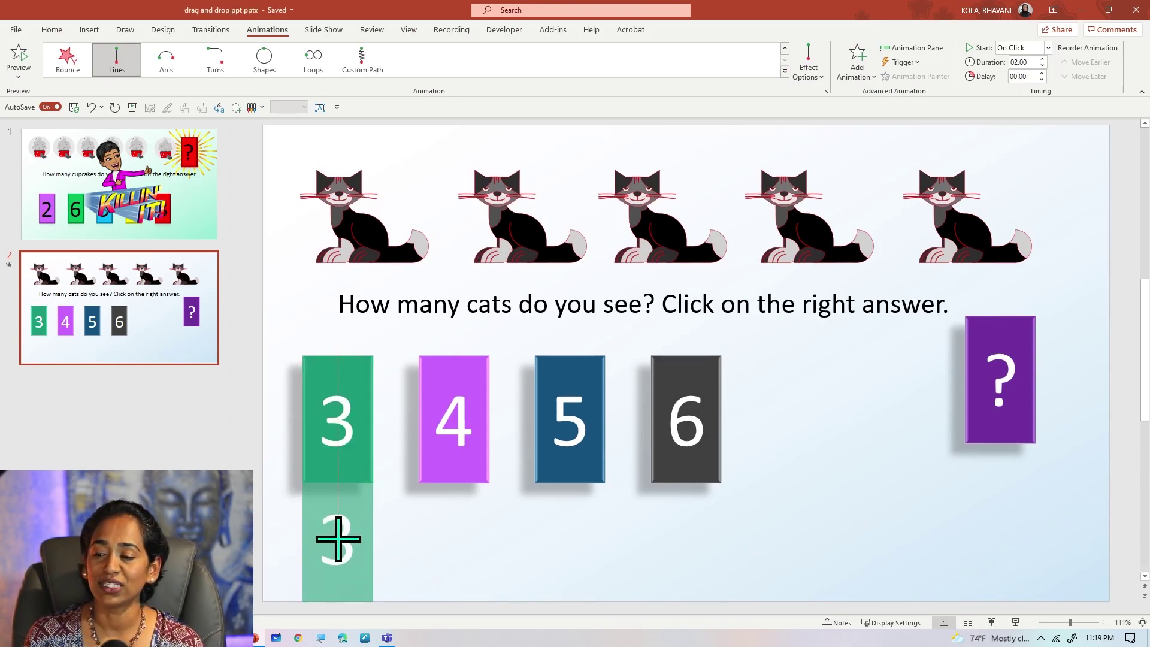
{"action": "left_click_drag", "start_coordinate": [339, 539], "coordinate": [1001, 379]}
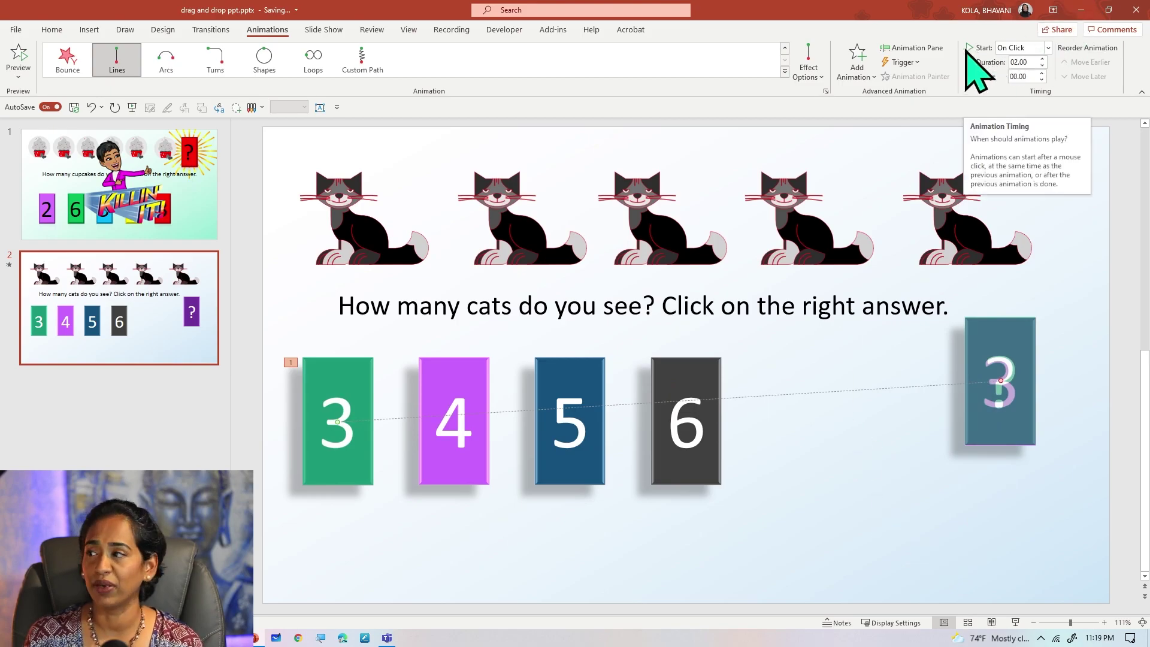
{"action": "left_click", "coordinate": [925, 48]}
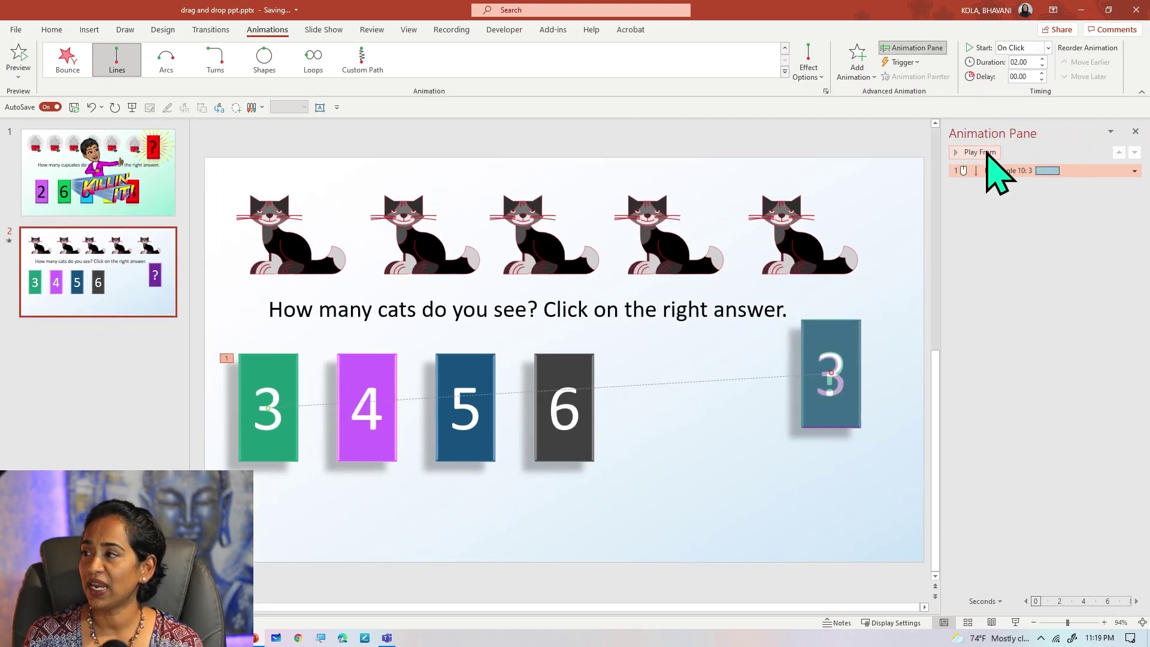
{"action": "left_click", "coordinate": [989, 157]}
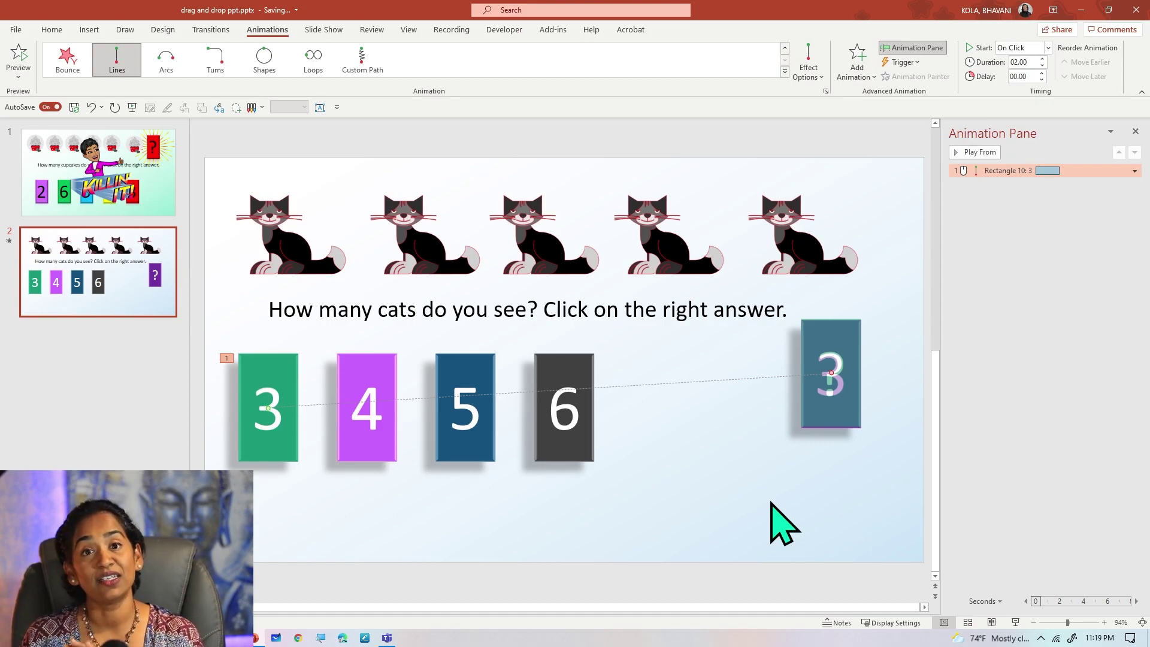
{"action": "left_click", "coordinate": [769, 497]}
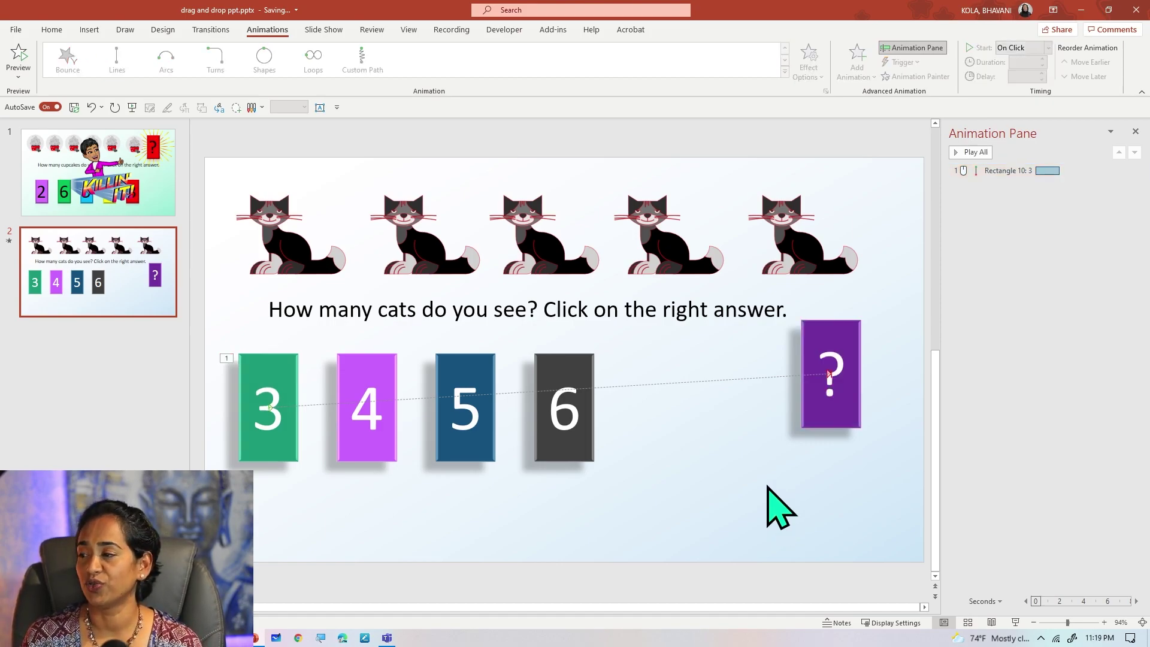
{"action": "left_click", "coordinate": [843, 336]}
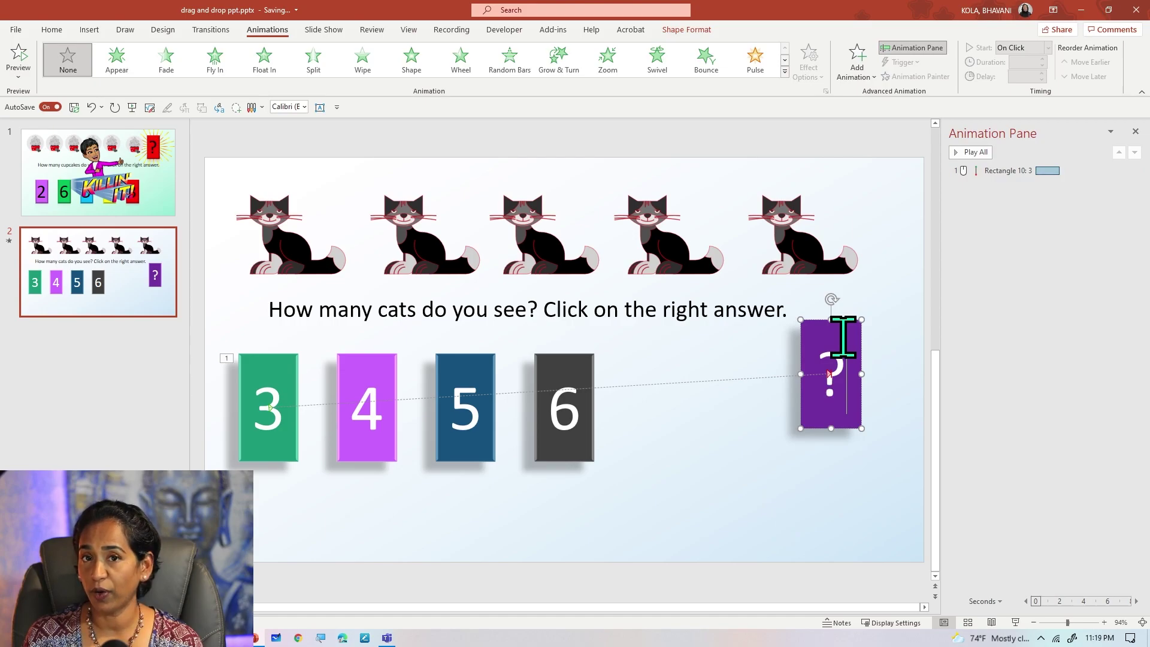
{"action": "right_click", "coordinate": [844, 337]}
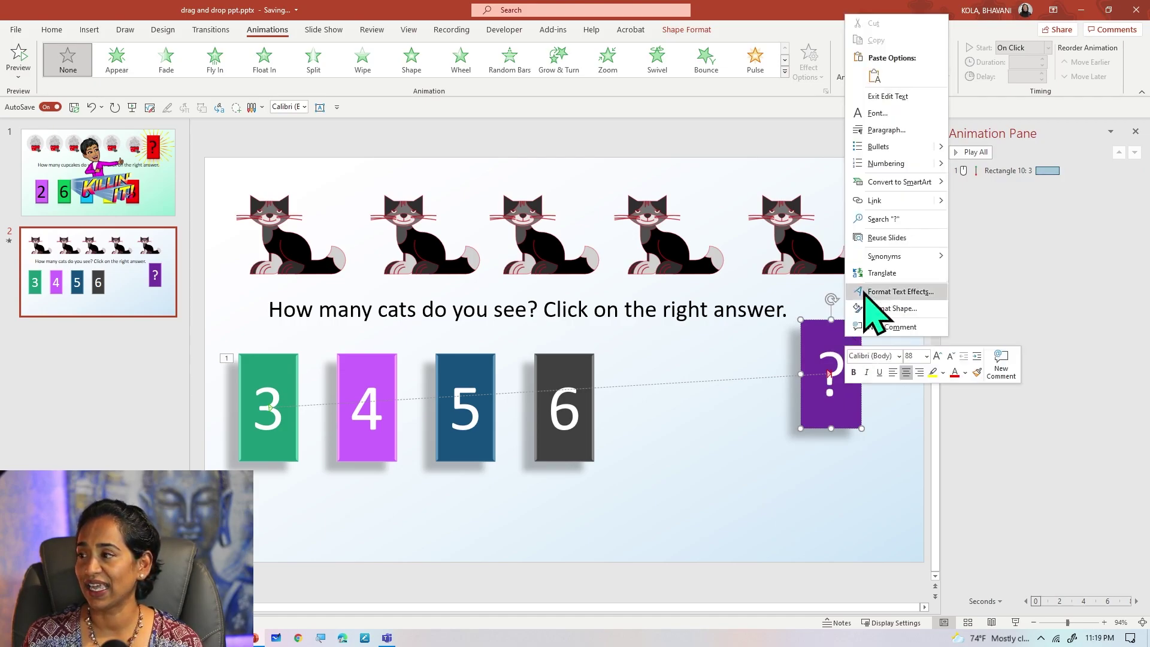
{"action": "left_click", "coordinate": [842, 333]}
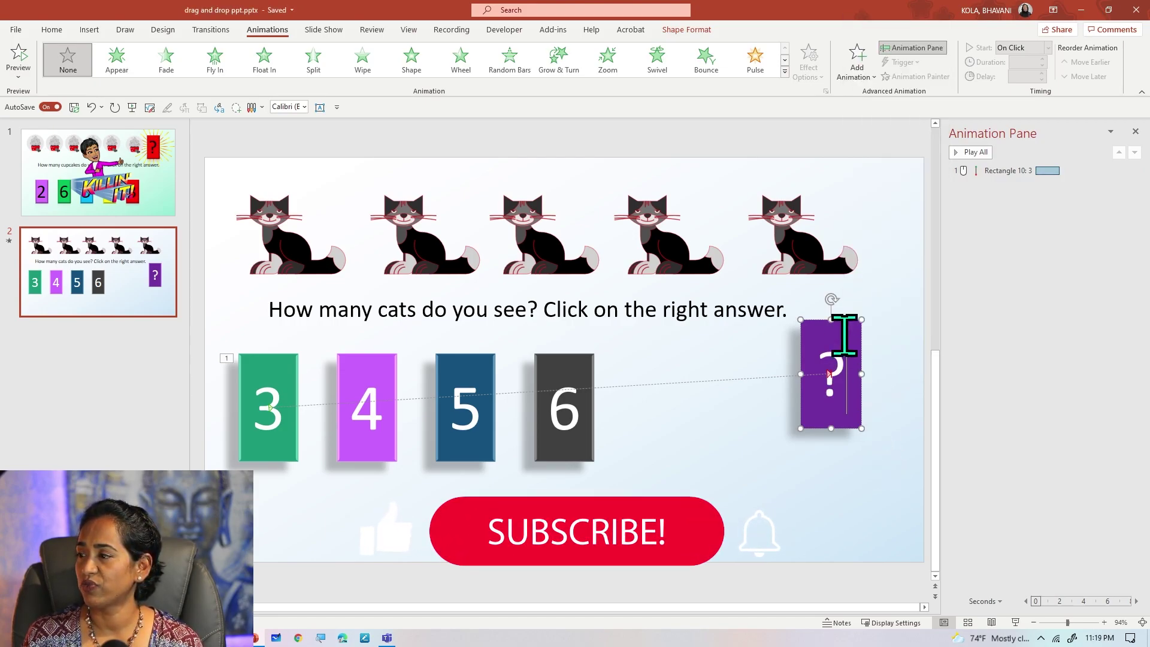
{"action": "right_click", "coordinate": [856, 335]}
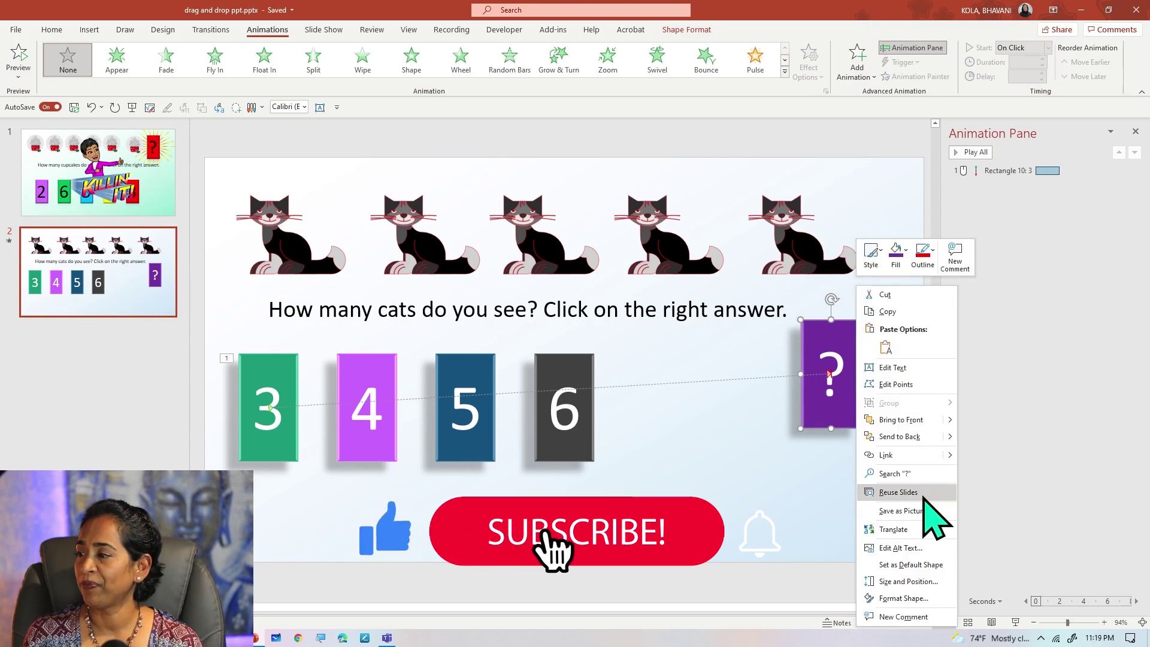
{"action": "left_click", "coordinate": [925, 461]}
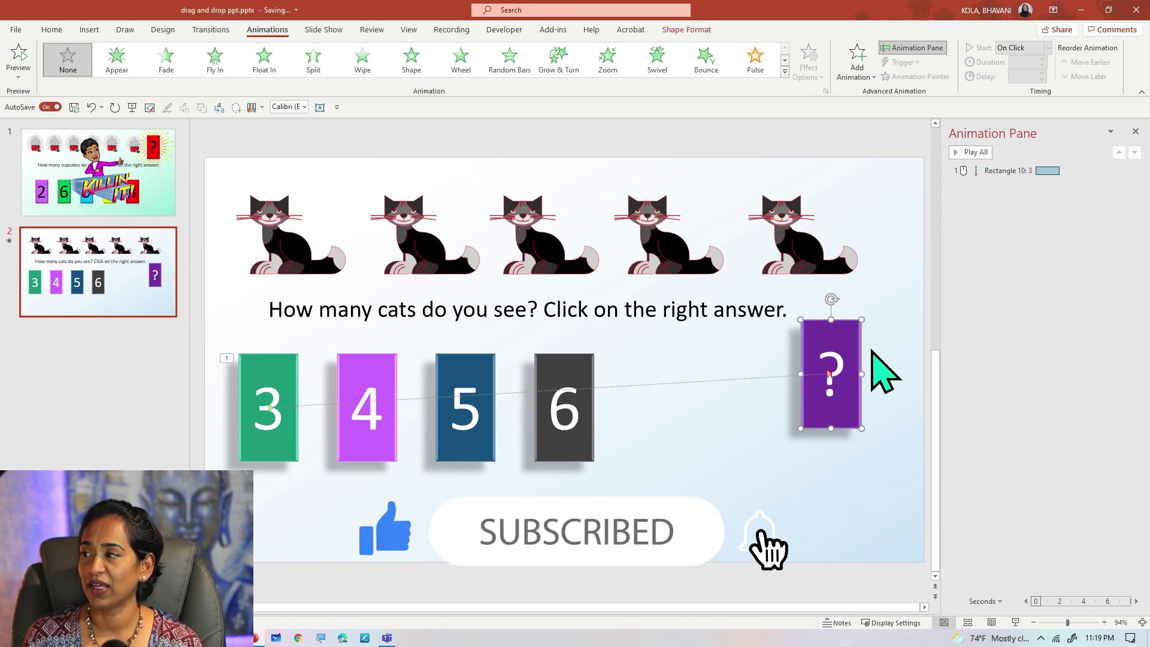